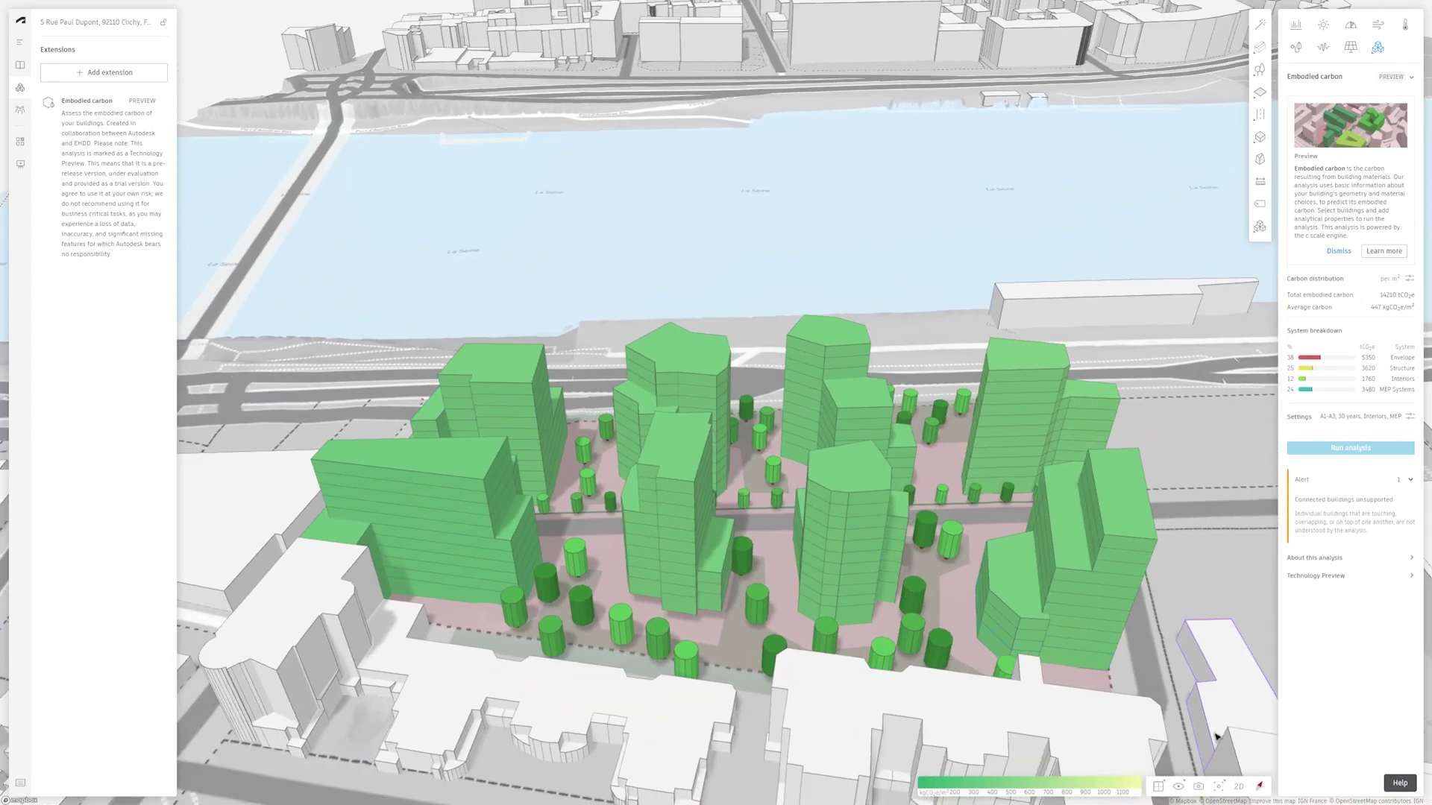
Fly to the saved building corner example camera view
{"action": "left_click", "coordinate": [1197, 786]}
{"action": "left_click", "coordinate": [1199, 719]}
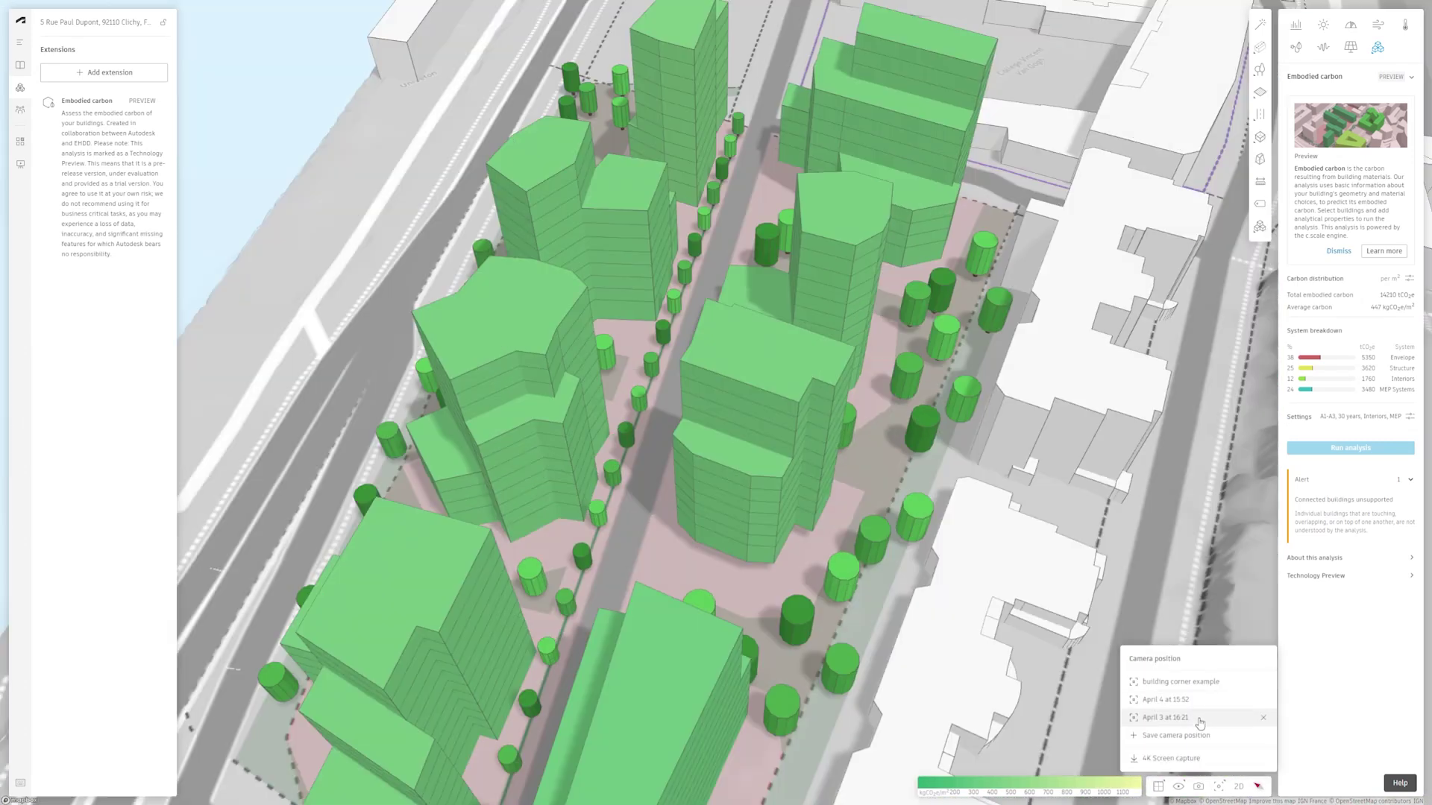
{"action": "left_click", "coordinate": [1201, 687]}
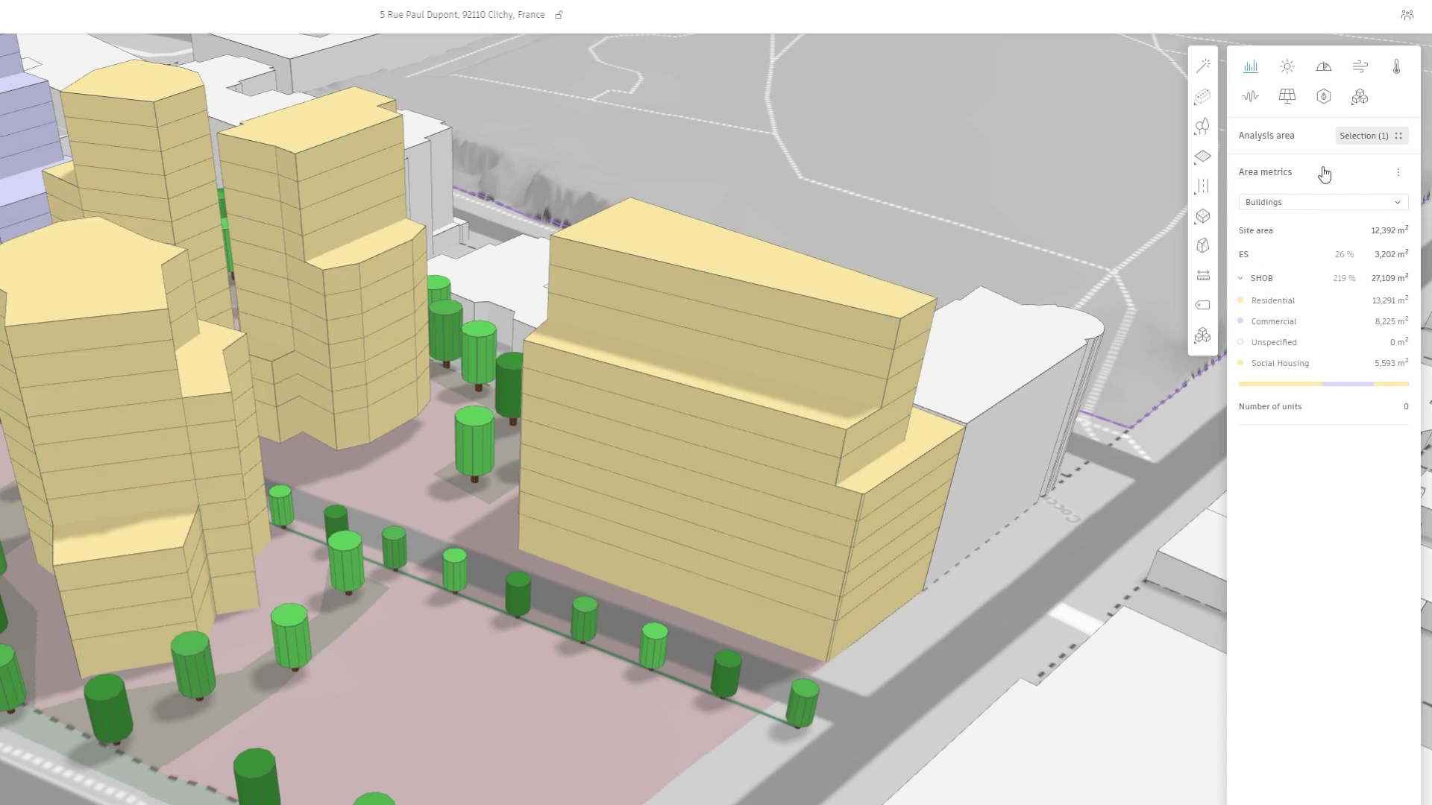
Run the embodied-carbon analysis, then start the Basic building drawing tool
{"action": "left_click", "coordinate": [1326, 98]}
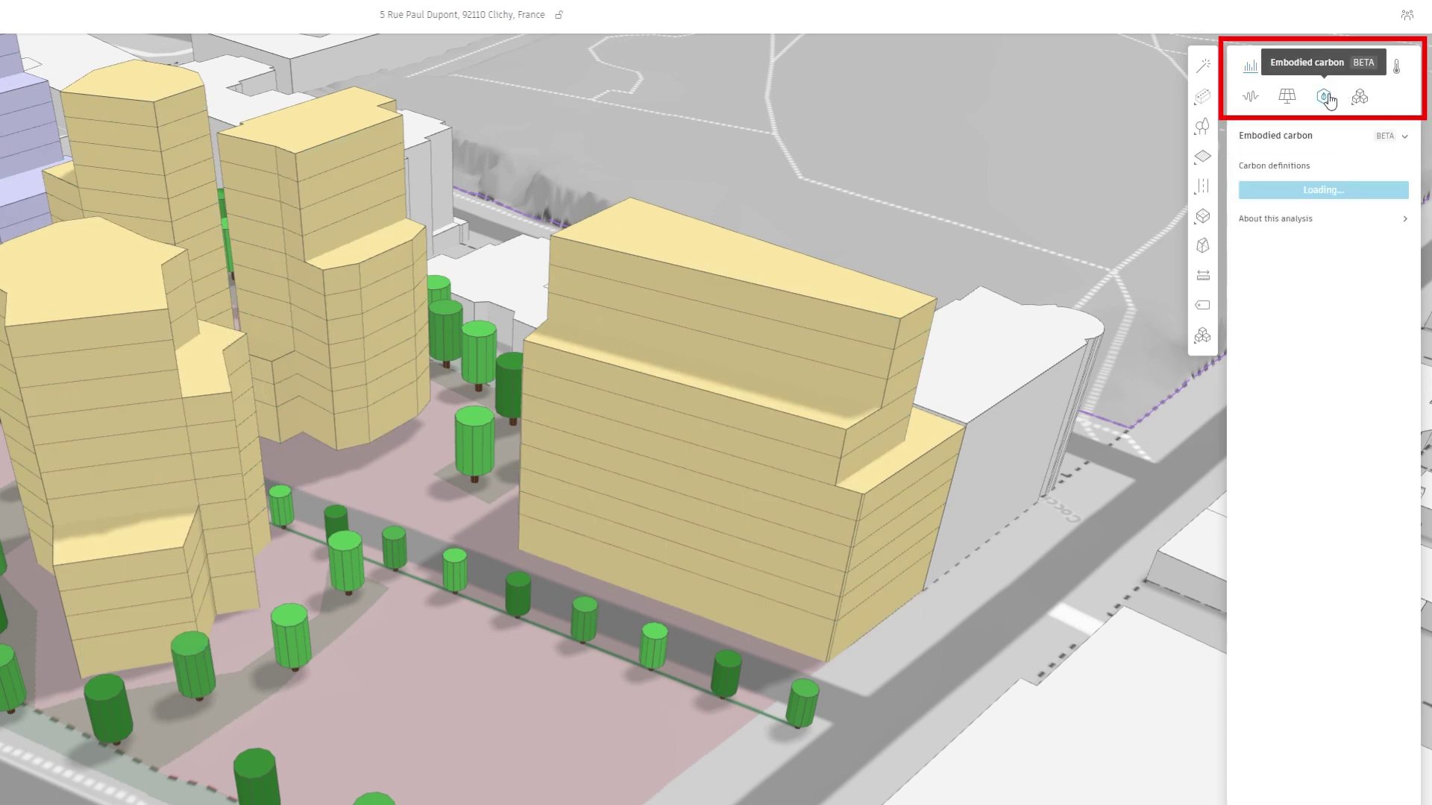
{"action": "left_click", "coordinate": [1331, 197]}
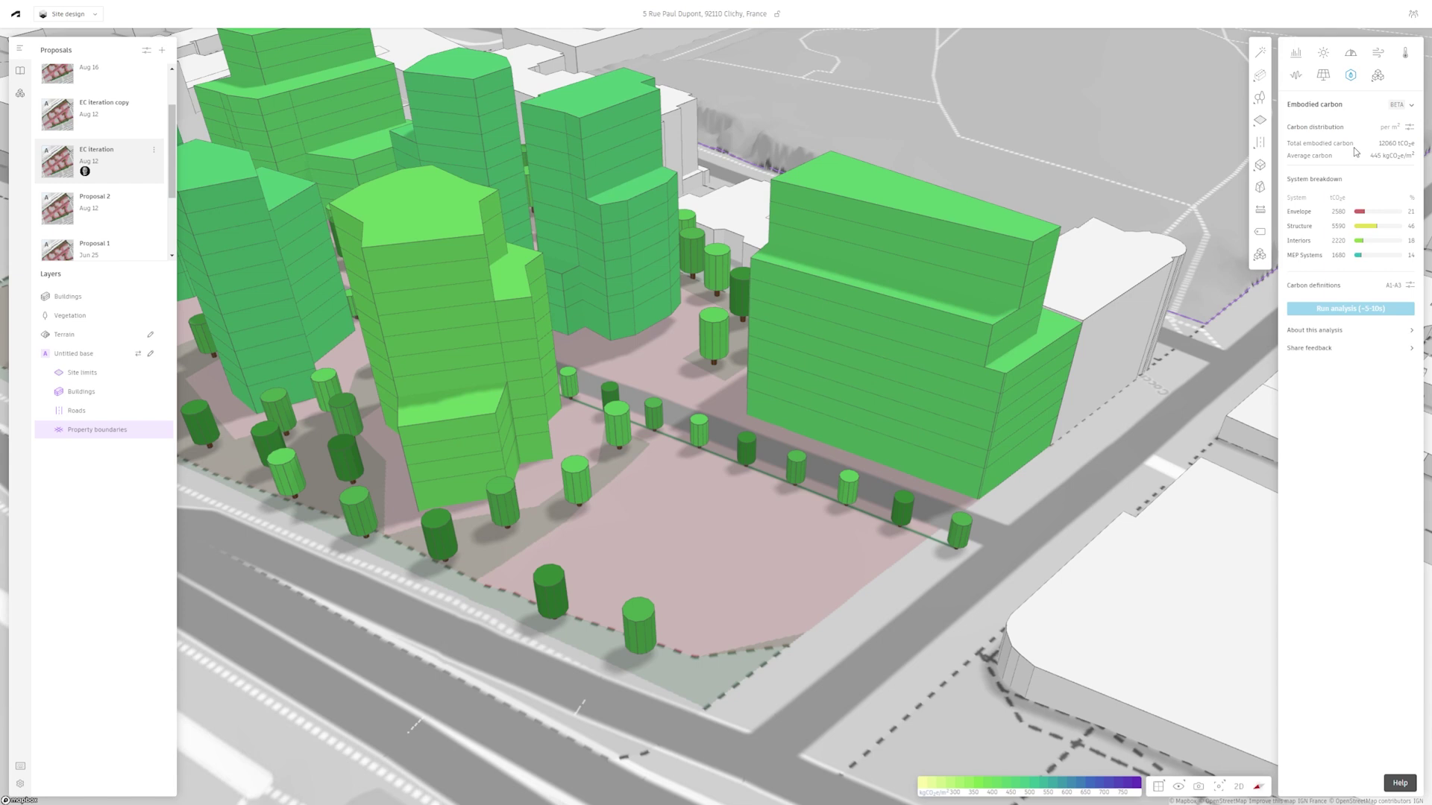
{"action": "left_click", "coordinate": [1260, 97]}
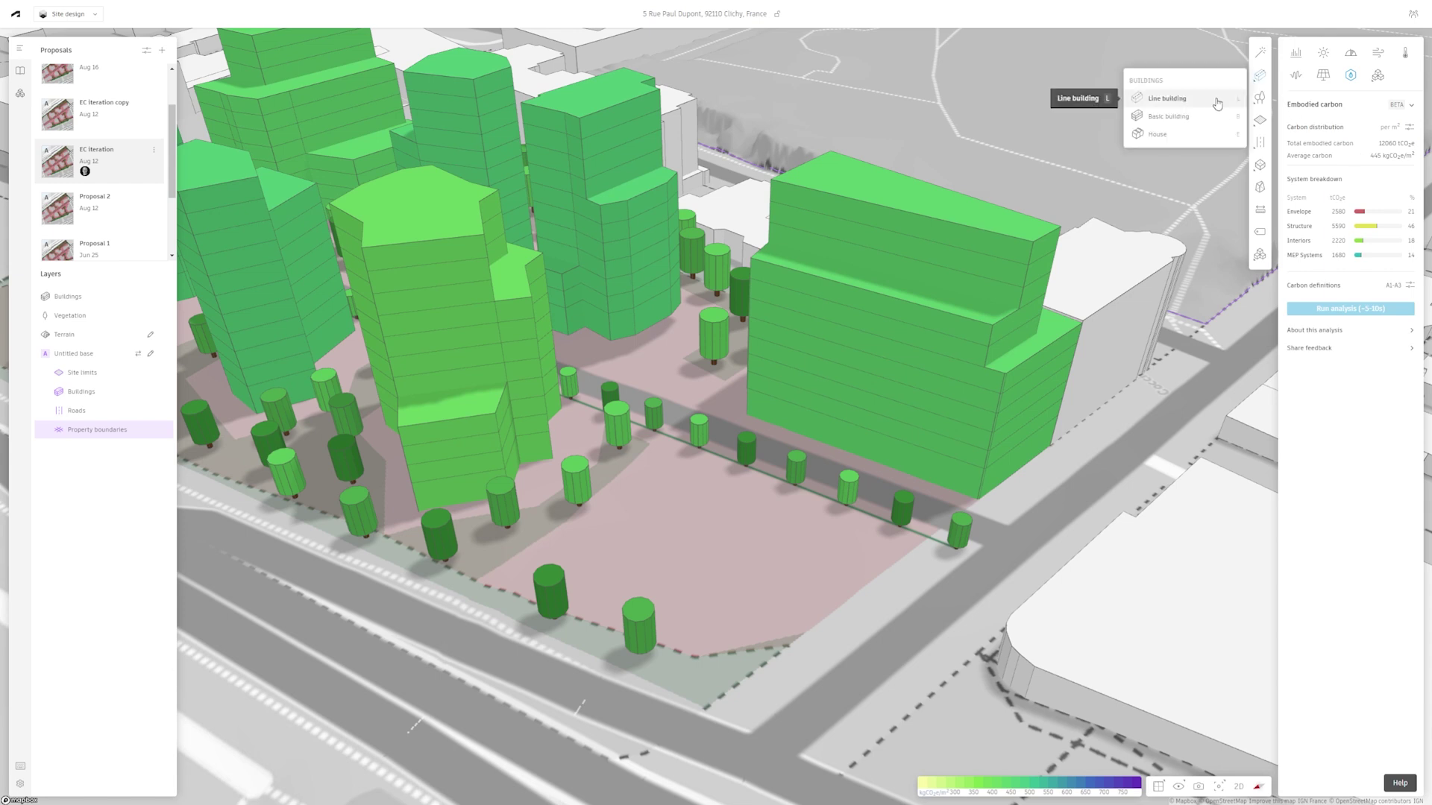
{"action": "left_click", "coordinate": [1163, 118]}
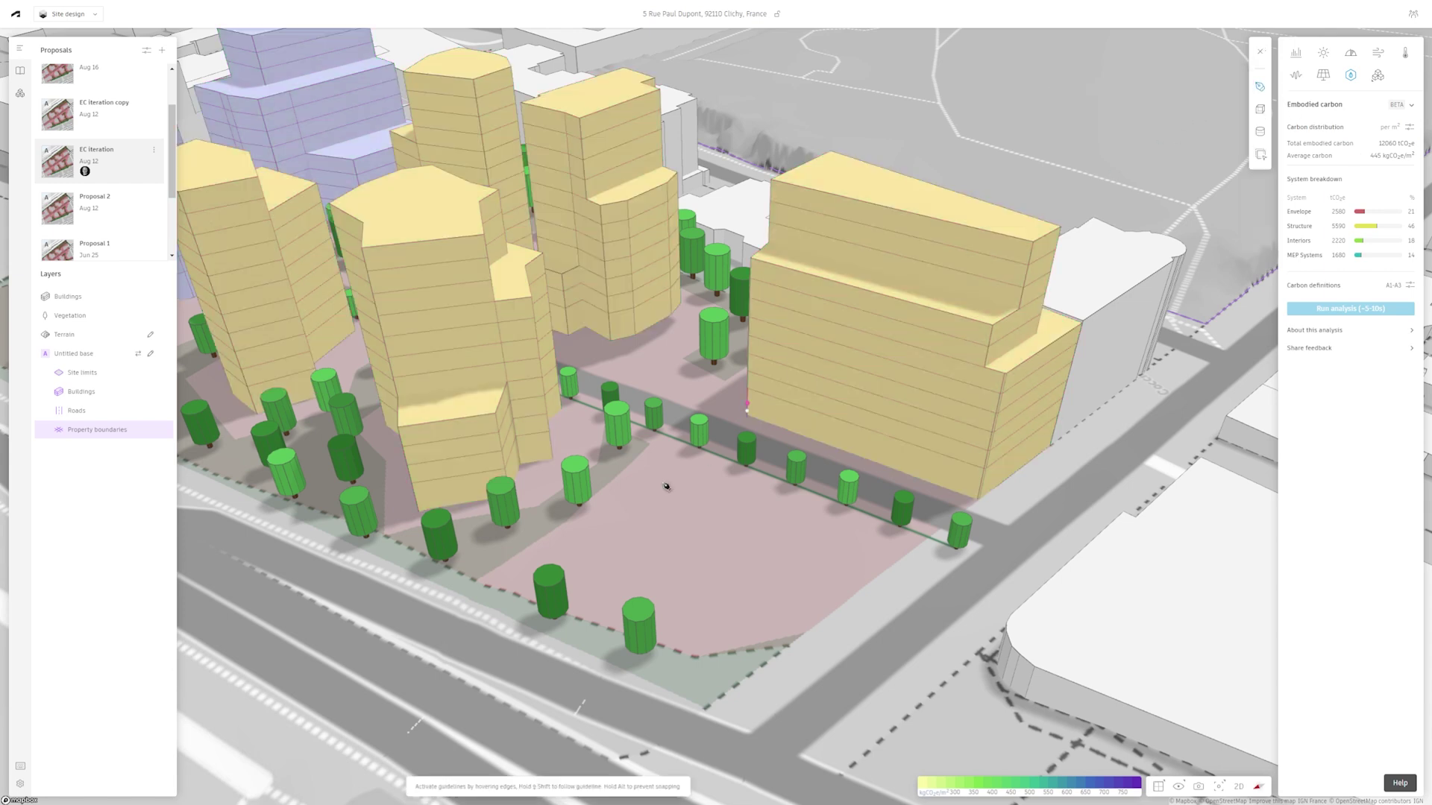
Draw a four-corner Basic building footprint on the empty plot by the road and set its height
{"action": "left_click", "coordinate": [517, 571]}
{"action": "left_click", "coordinate": [662, 454]}
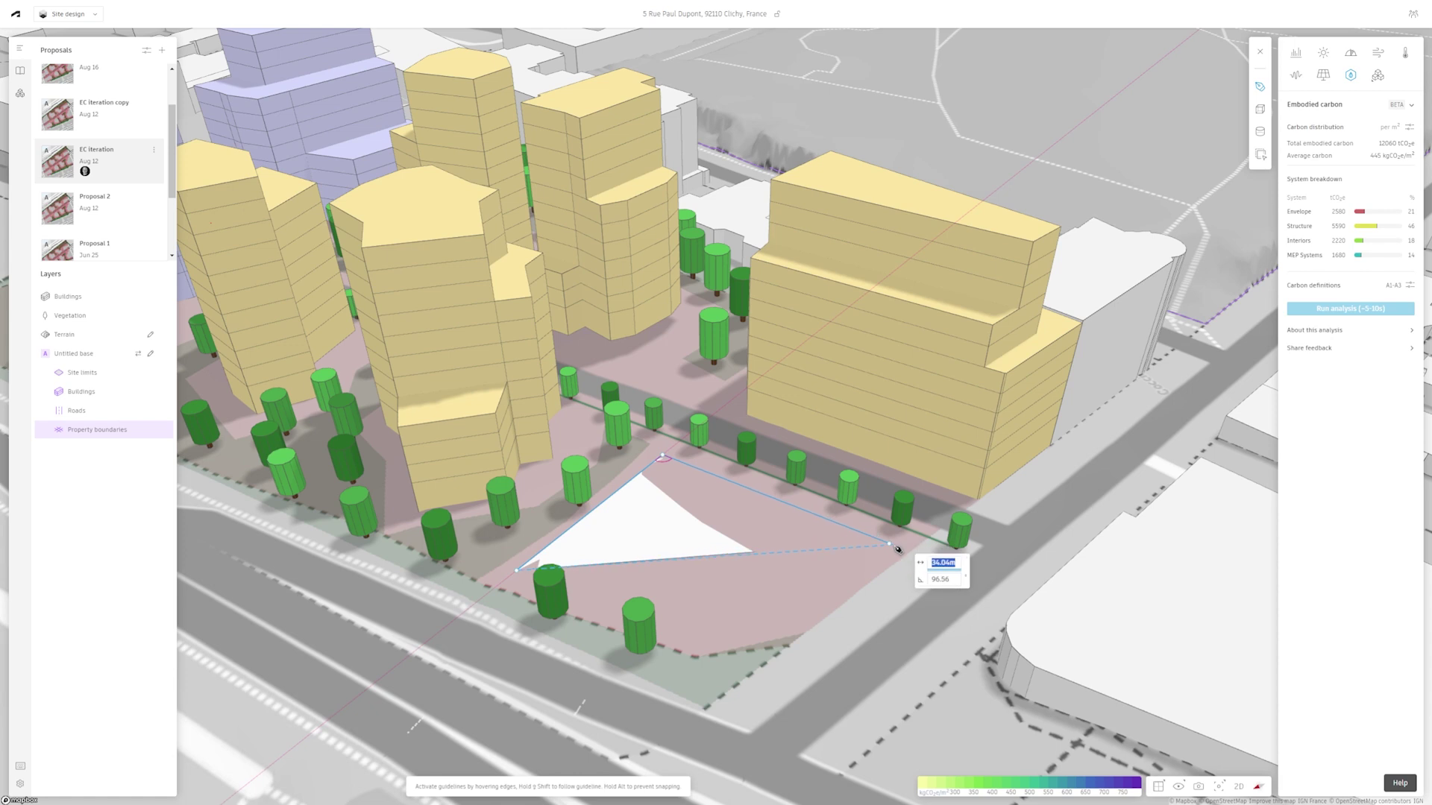
{"action": "left_click", "coordinate": [895, 547]}
{"action": "left_click", "coordinate": [787, 623]}
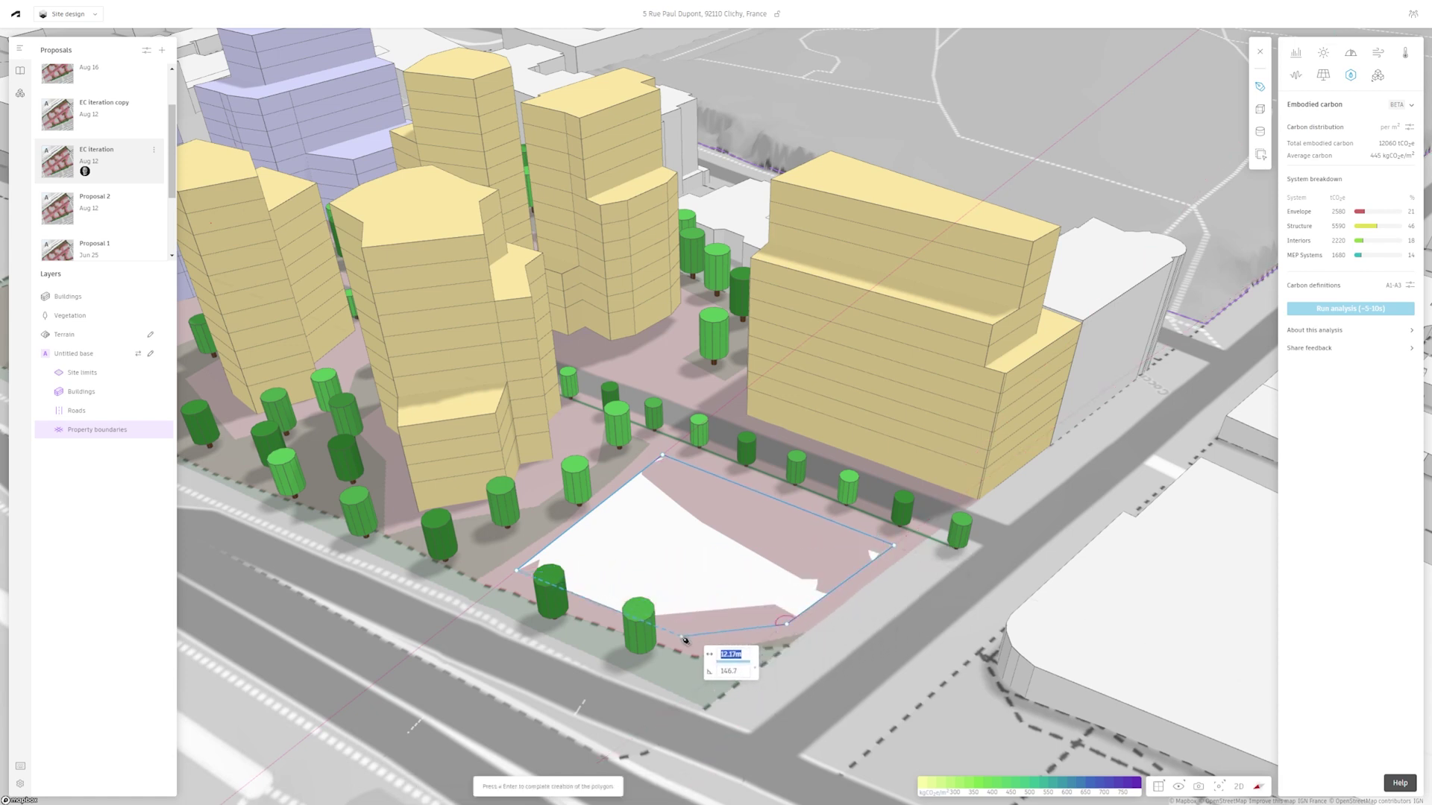
{"action": "key", "text": "Return"}
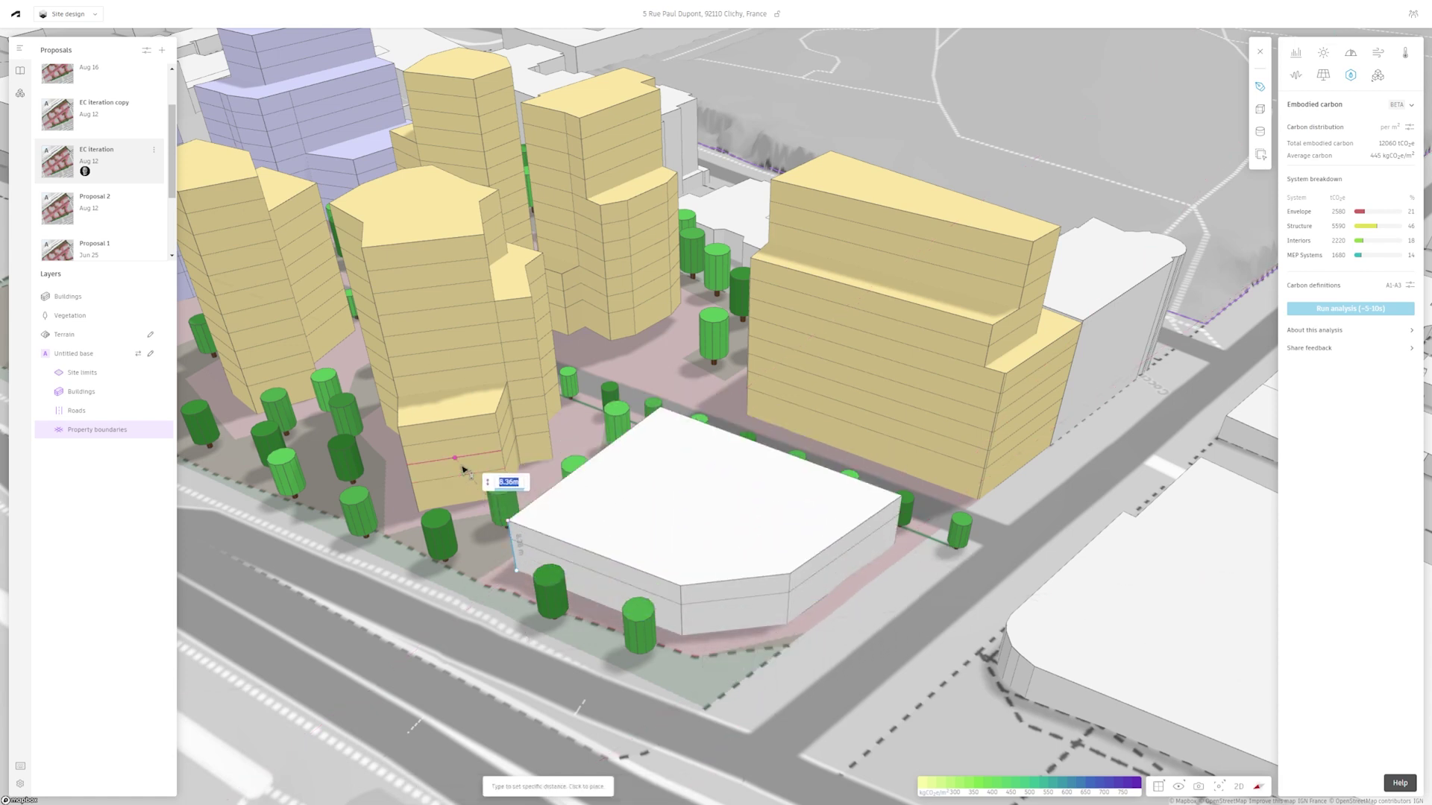
{"action": "left_click", "coordinate": [463, 469]}
Draw a three-corner Basic building volume on the first block's roof and set its height
{"action": "left_click", "coordinate": [1260, 75]}
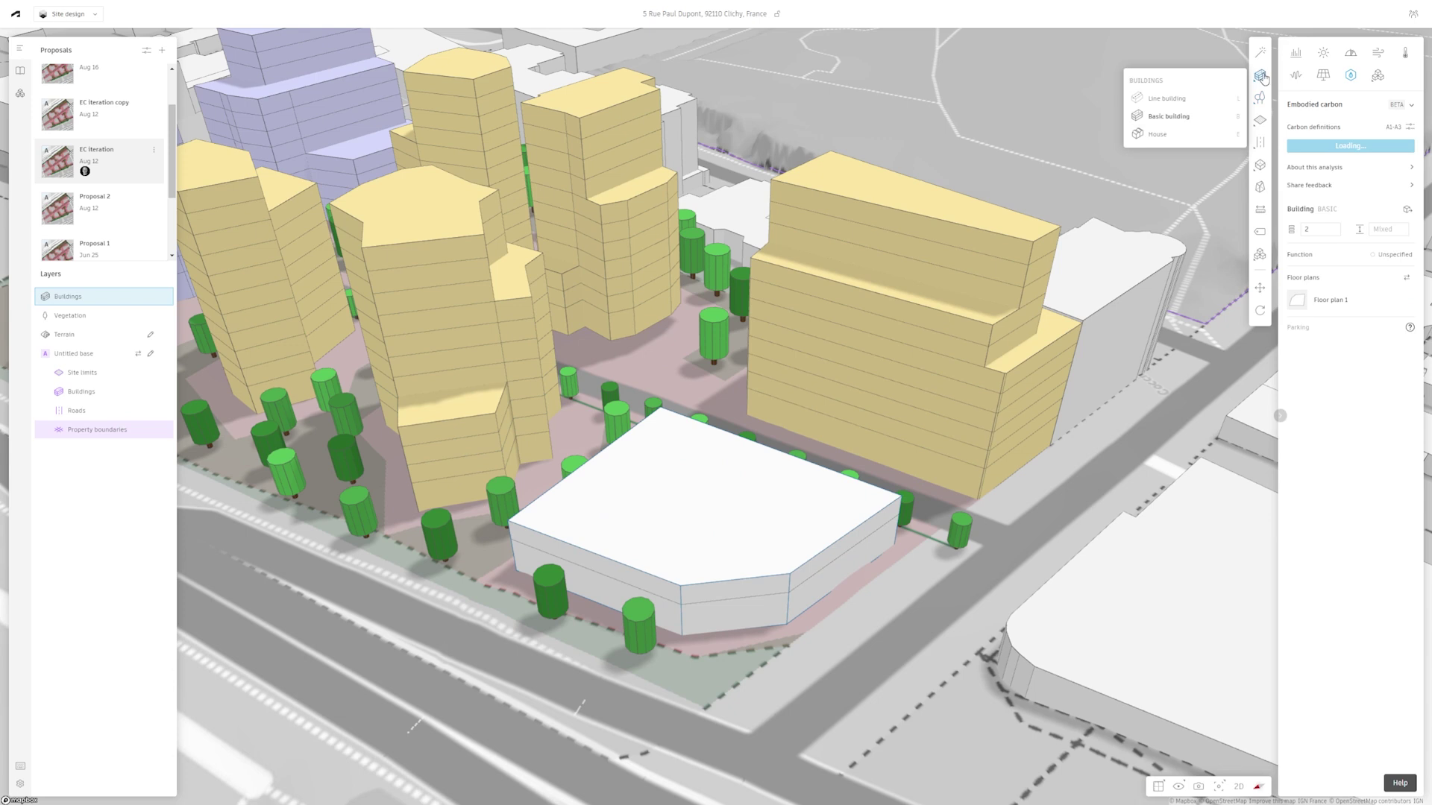
{"action": "left_click", "coordinate": [1175, 116]}
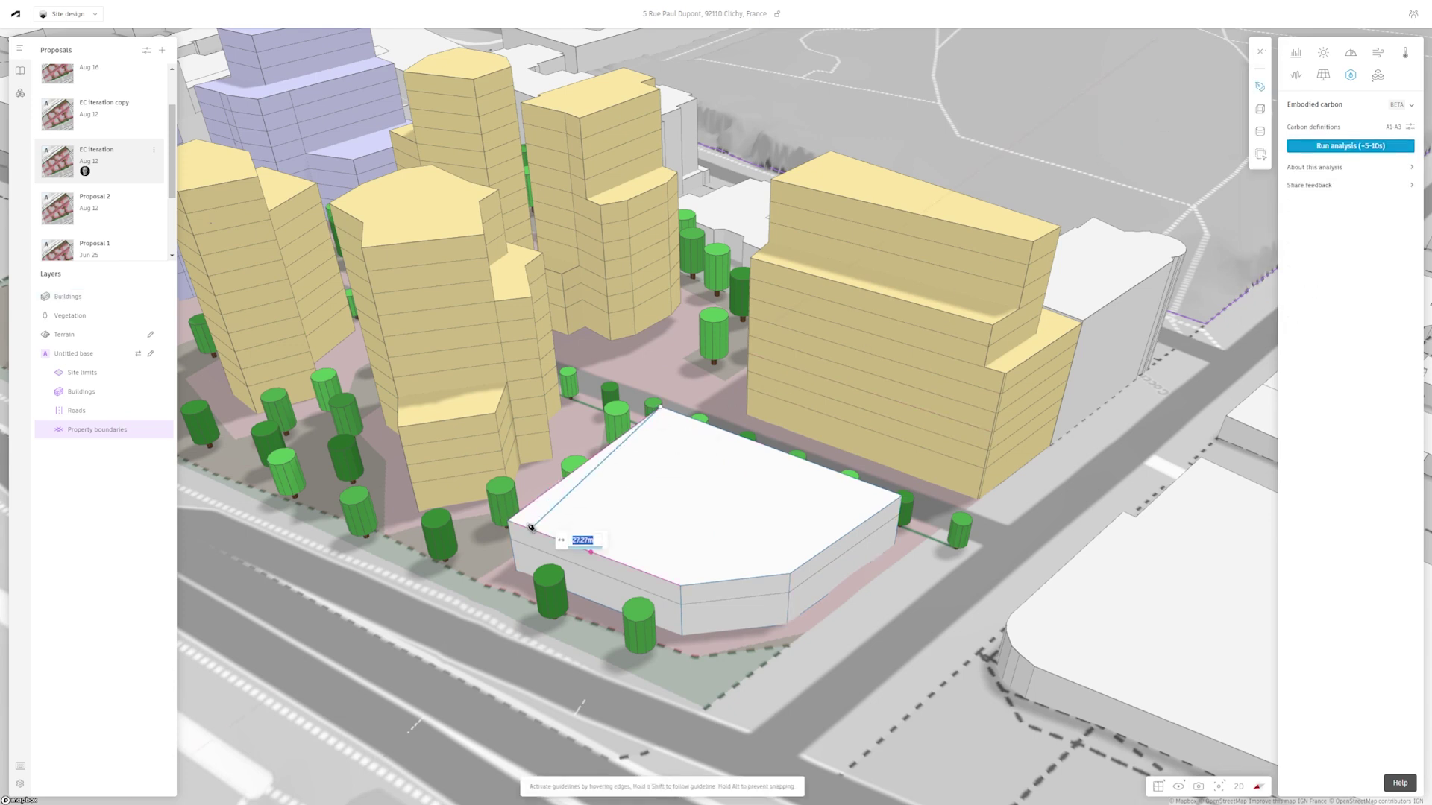
{"action": "left_click", "coordinate": [590, 551]}
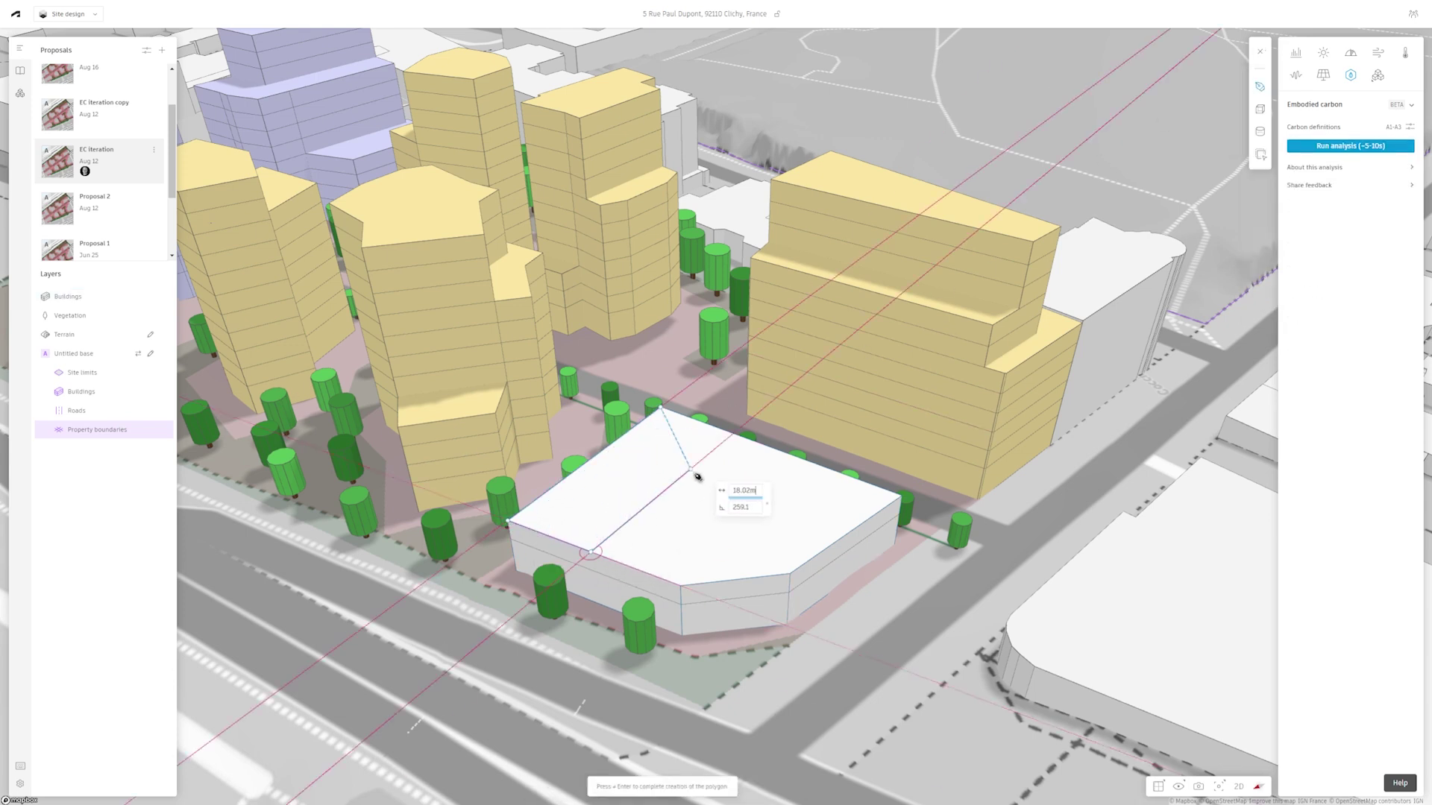
{"action": "left_click", "coordinate": [676, 484]}
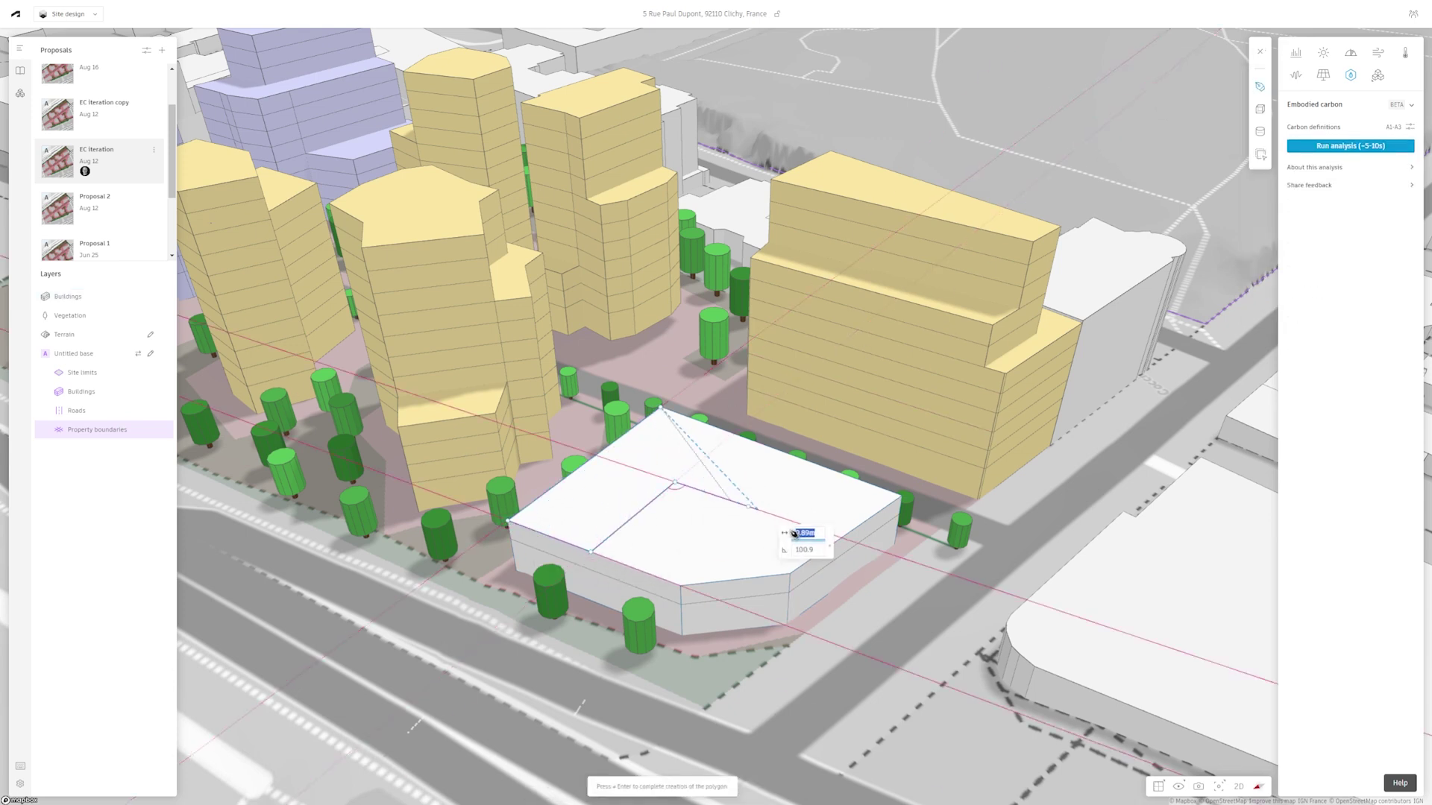
{"action": "left_click", "coordinate": [841, 538]}
{"action": "key", "text": "Return"}
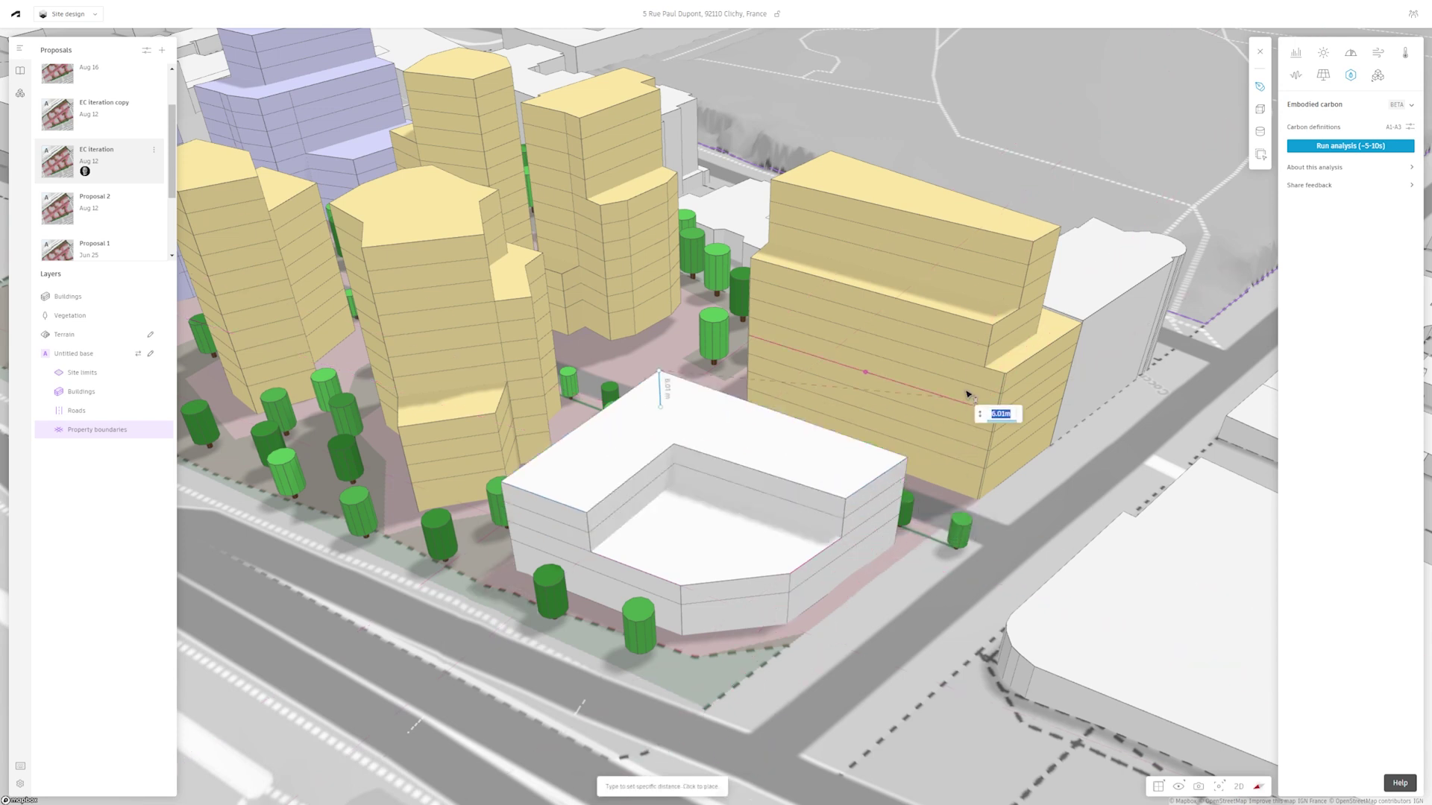
{"action": "left_click", "coordinate": [984, 332]}
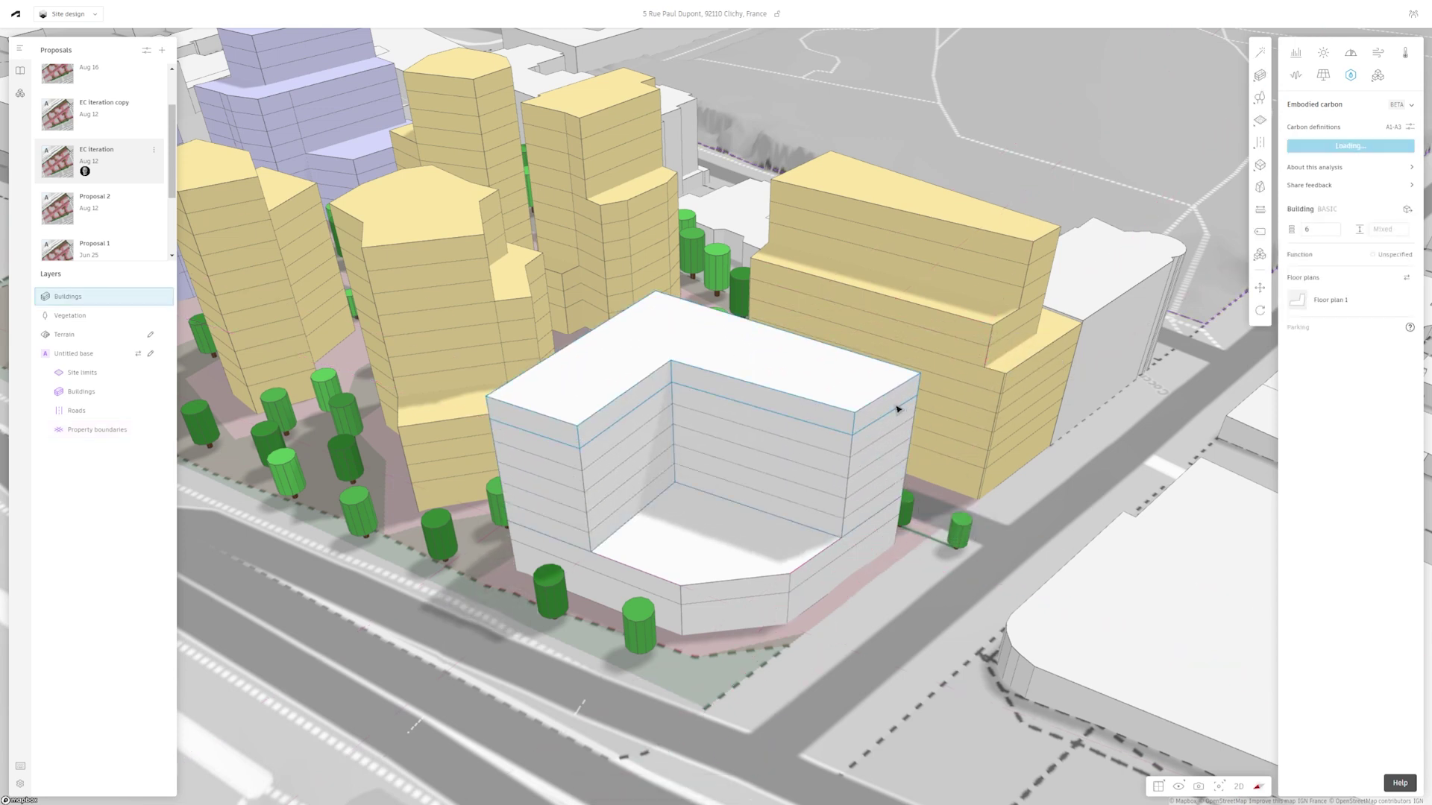
Raise the upper wing to 9 floors
{"action": "left_click", "coordinate": [810, 392]}
{"action": "key", "text": "Escape"}
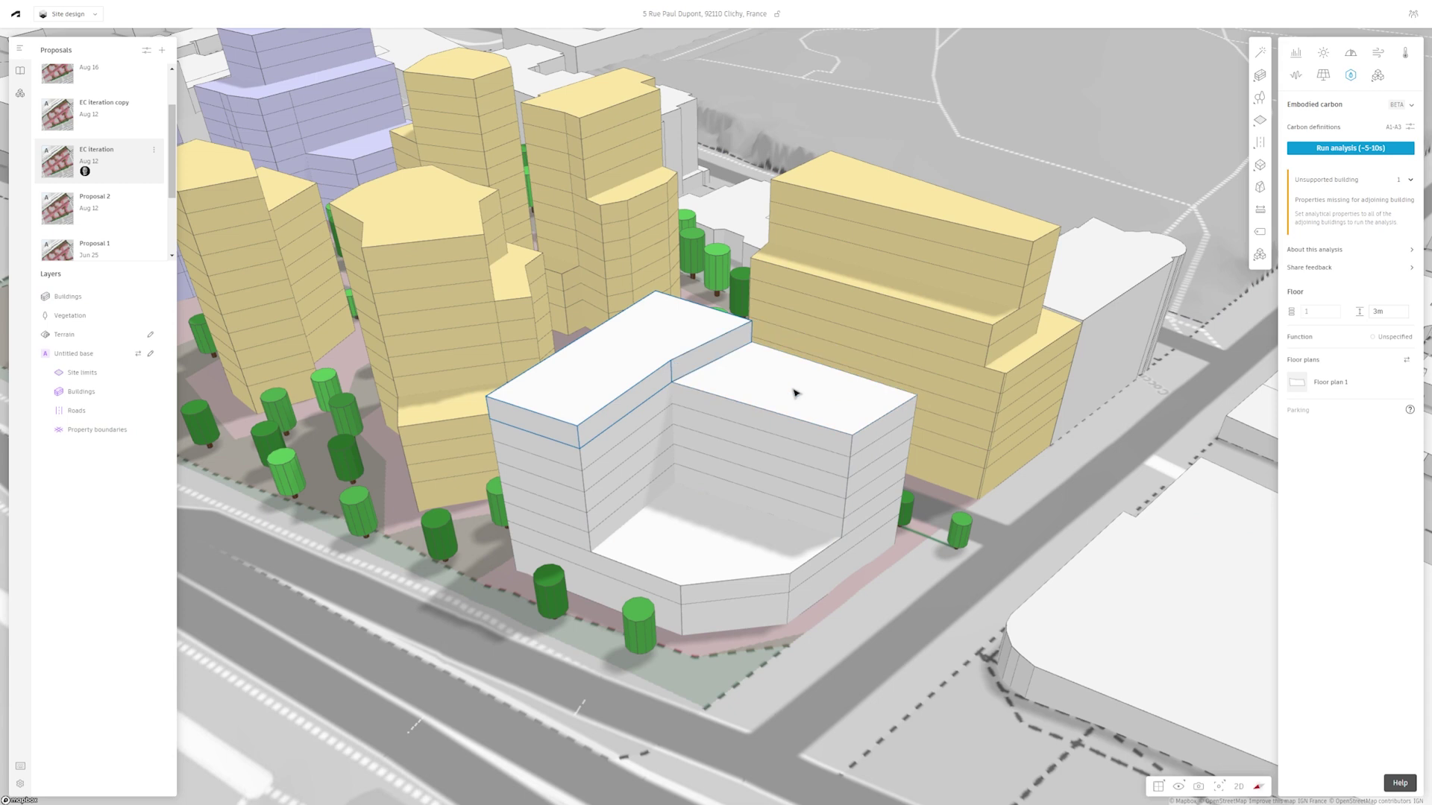
{"action": "left_click", "coordinate": [633, 345]}
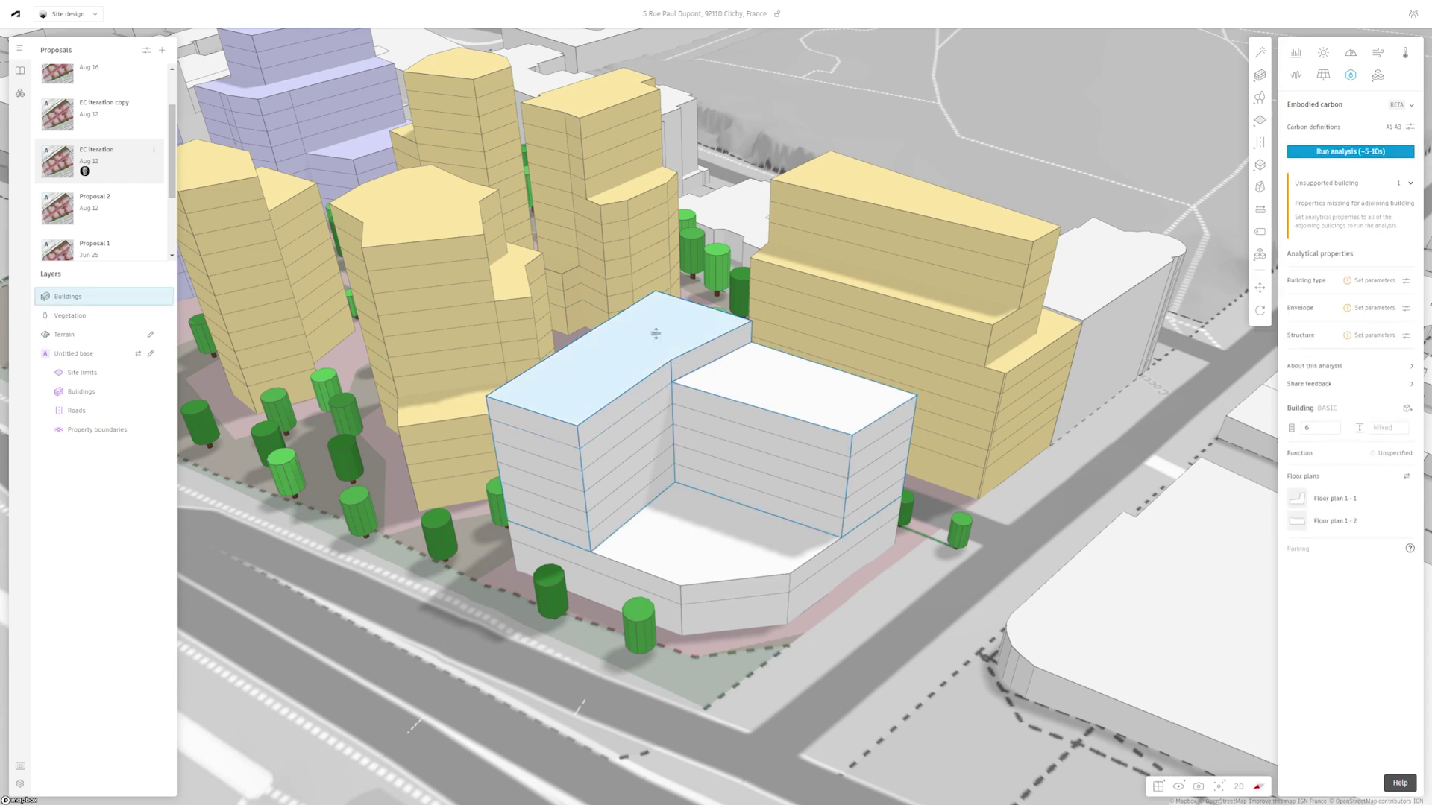
{"action": "left_click_drag", "start_coordinate": [650, 336], "coordinate": [466, 240]}
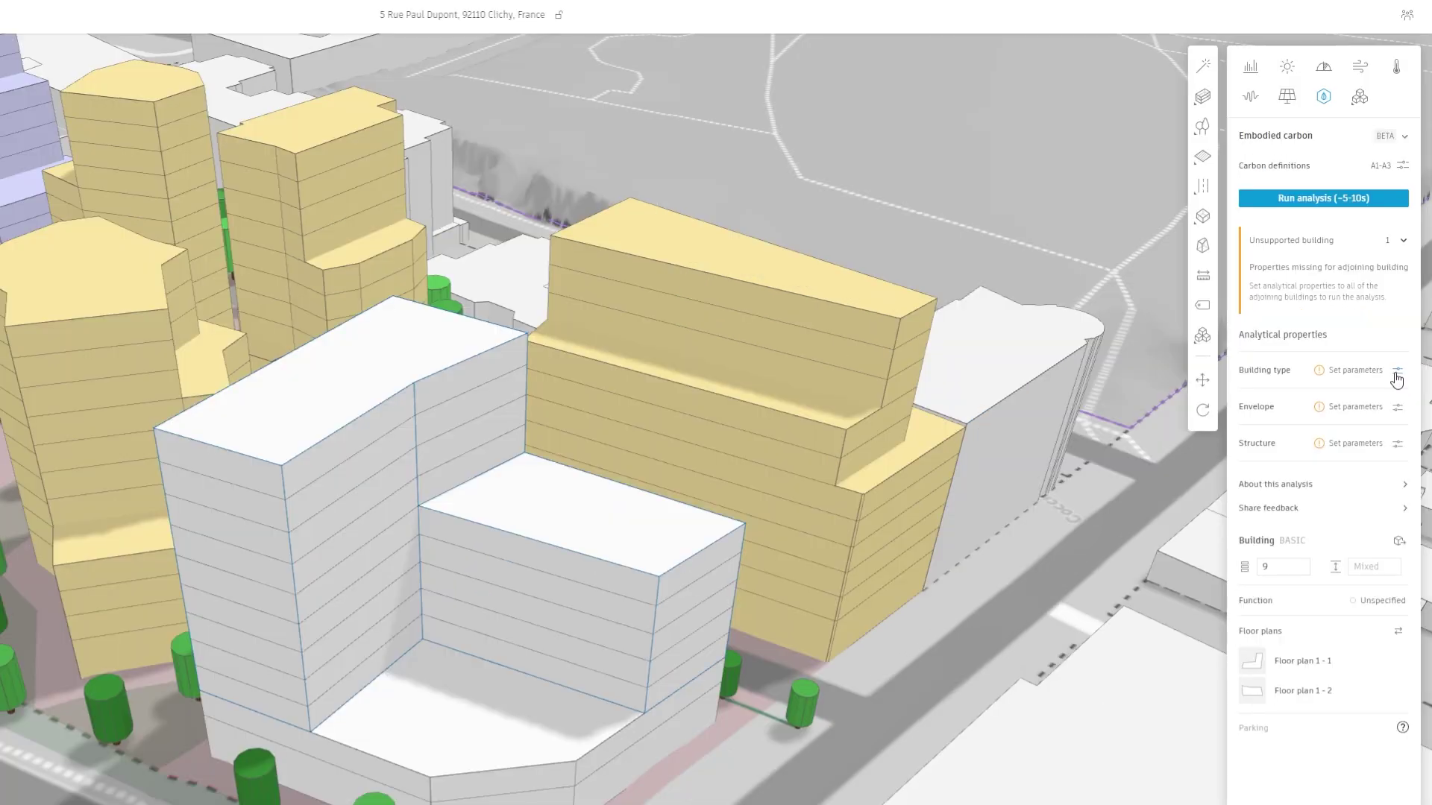
Make the tower Residential and adjust the envelope's window-to-wall ratio and cladding
{"action": "left_click", "coordinate": [1395, 373]}
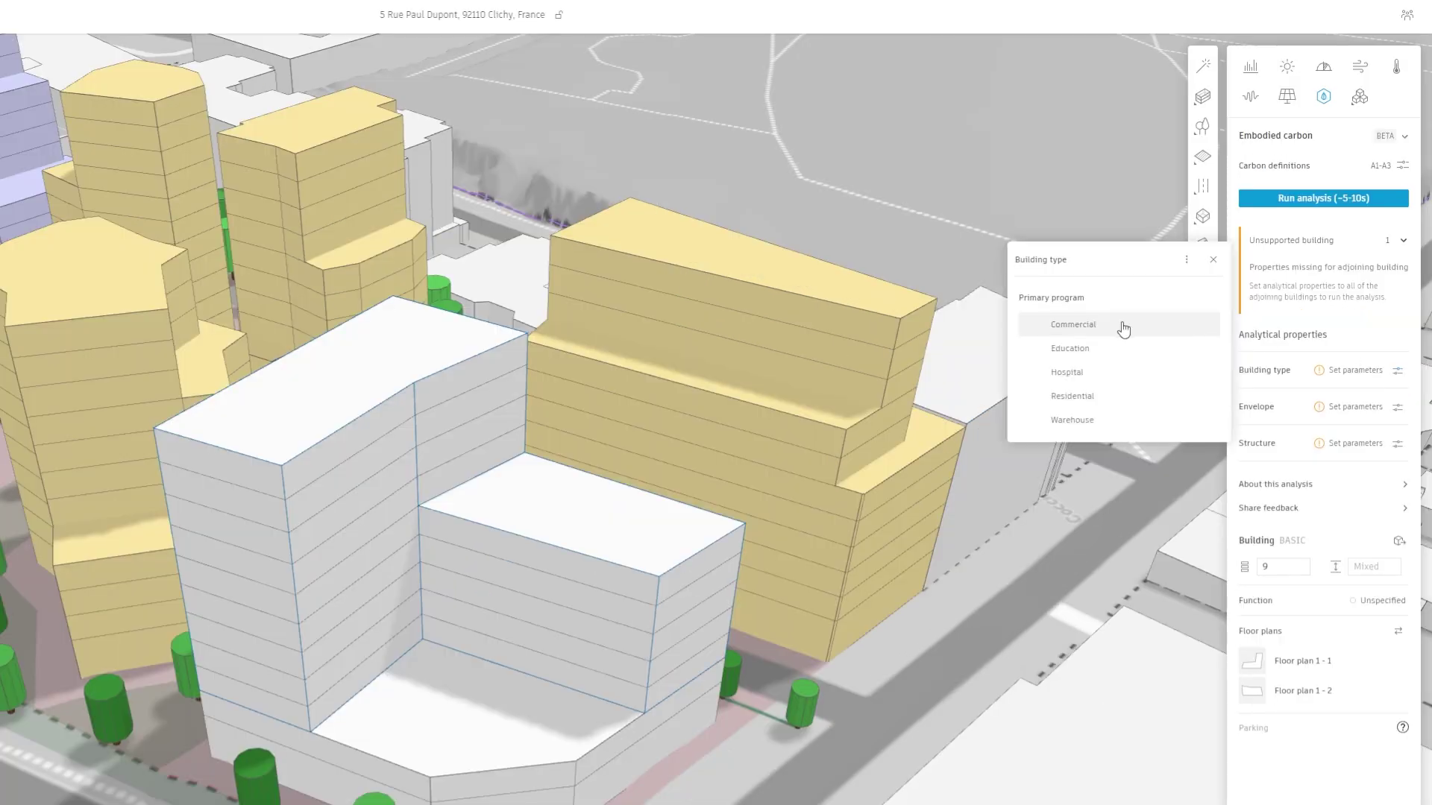
{"action": "left_click", "coordinate": [1094, 408]}
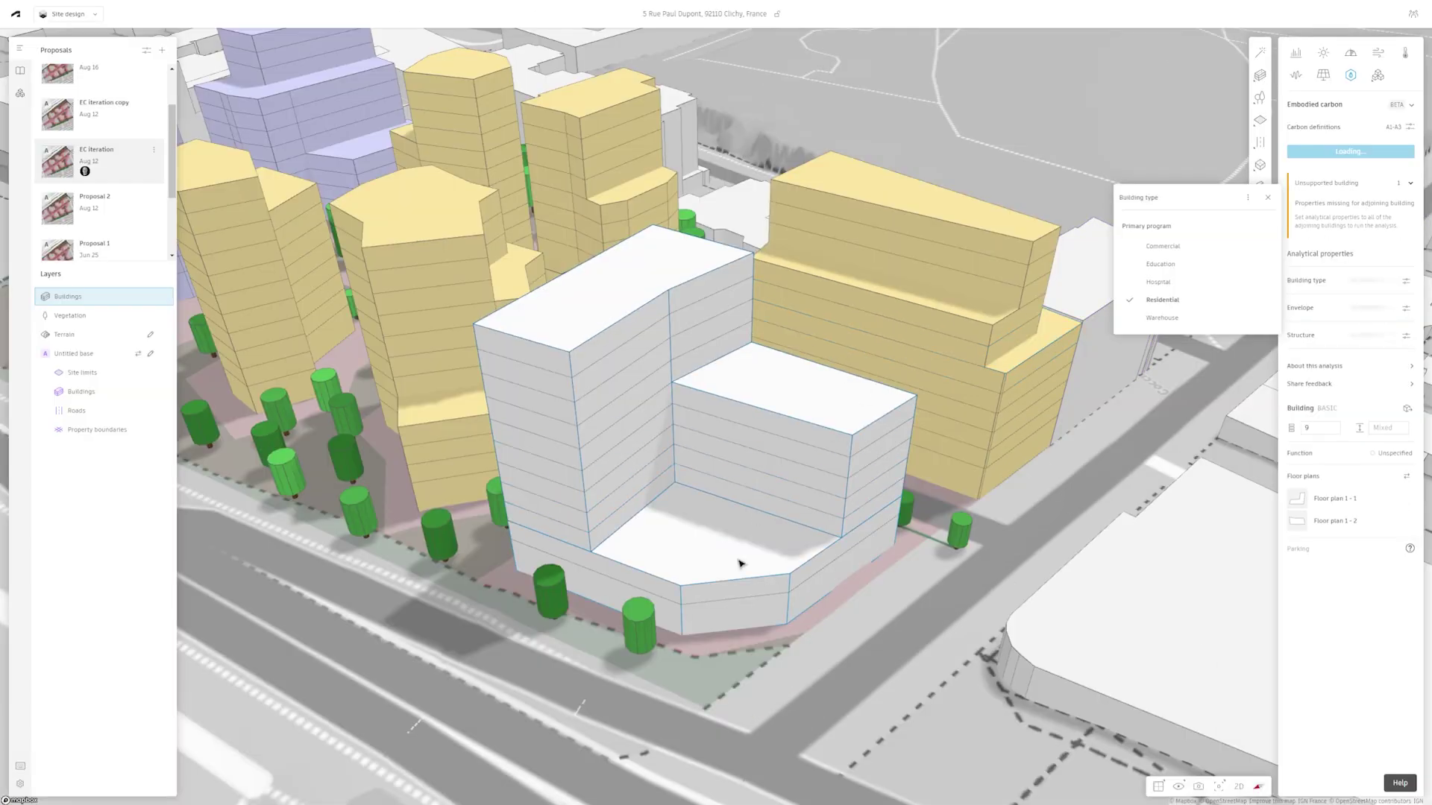
{"action": "left_click", "coordinate": [740, 563]}
{"action": "left_click", "coordinate": [1063, 455], "text": "shift"}
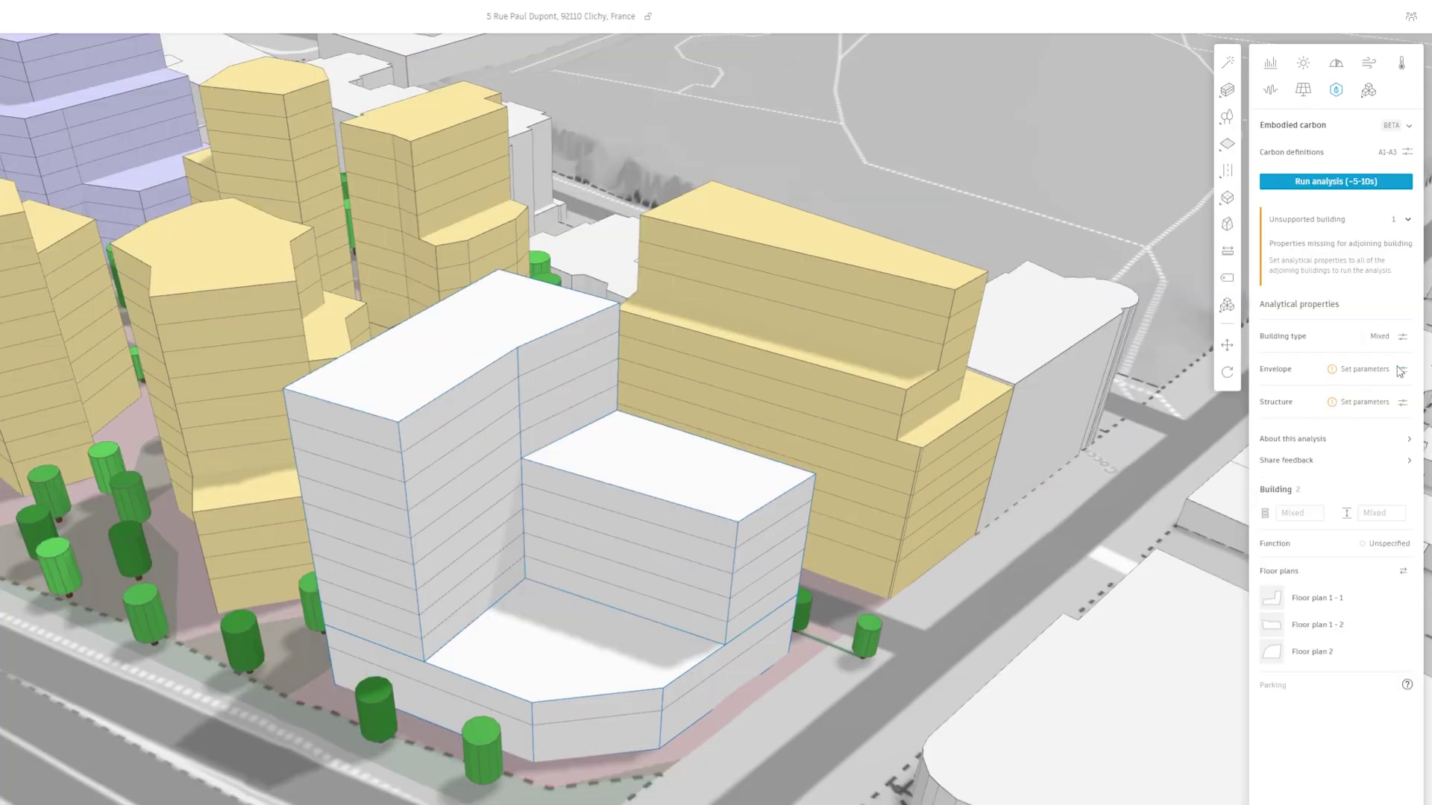
{"action": "left_click", "coordinate": [1400, 371]}
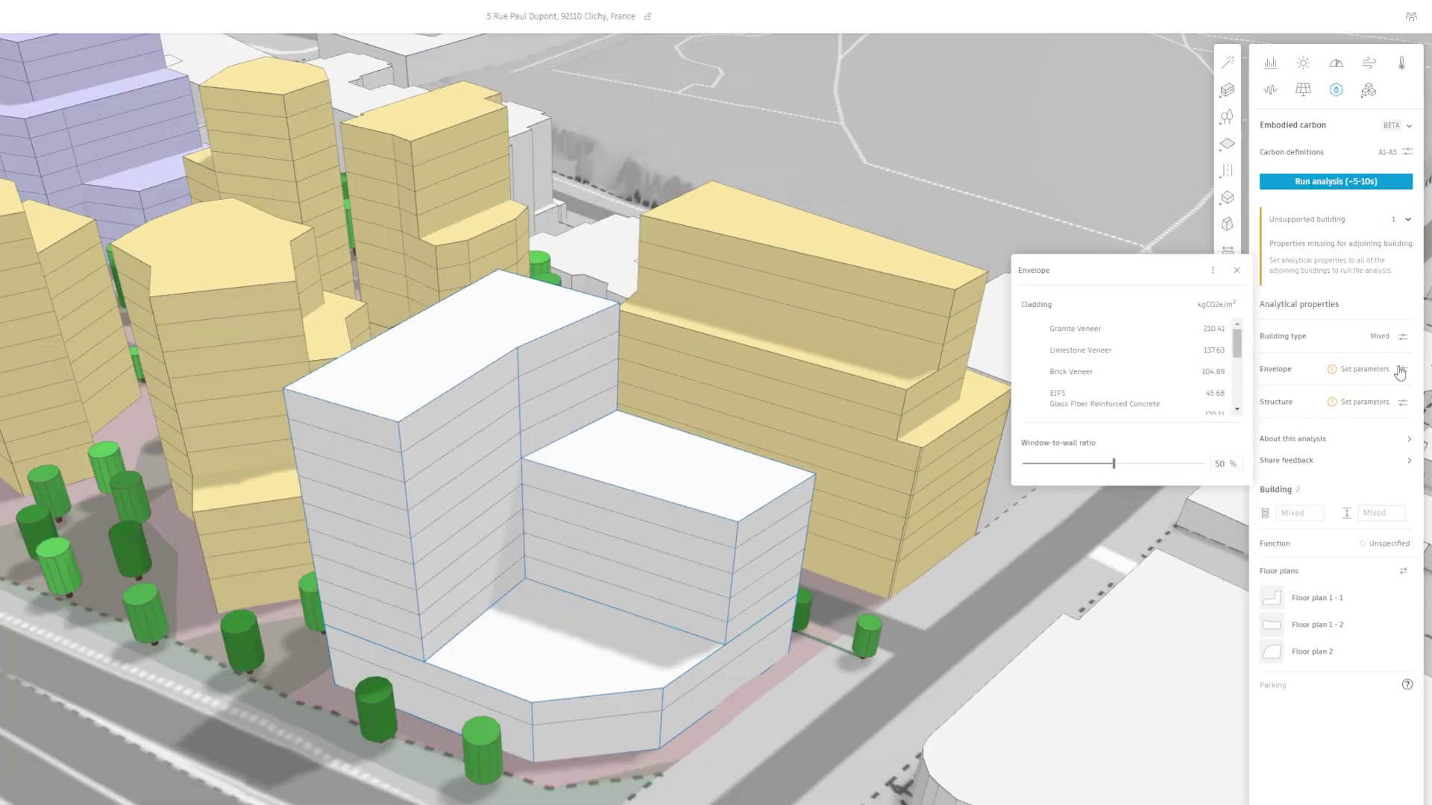
{"action": "left_click", "coordinate": [1114, 465]}
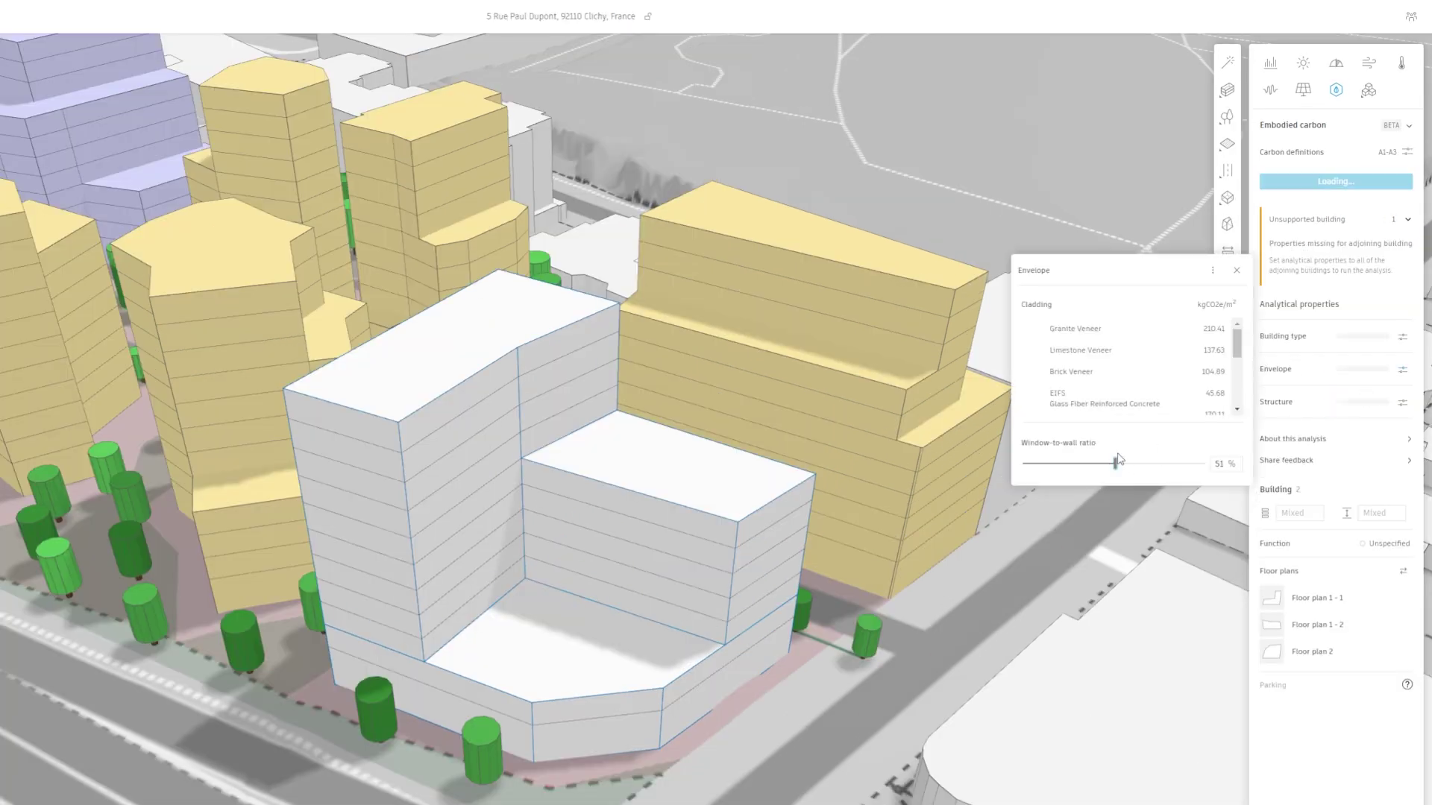
{"action": "scroll", "coordinate": [1103, 373], "scroll_direction": "down", "scroll_amount": 3}
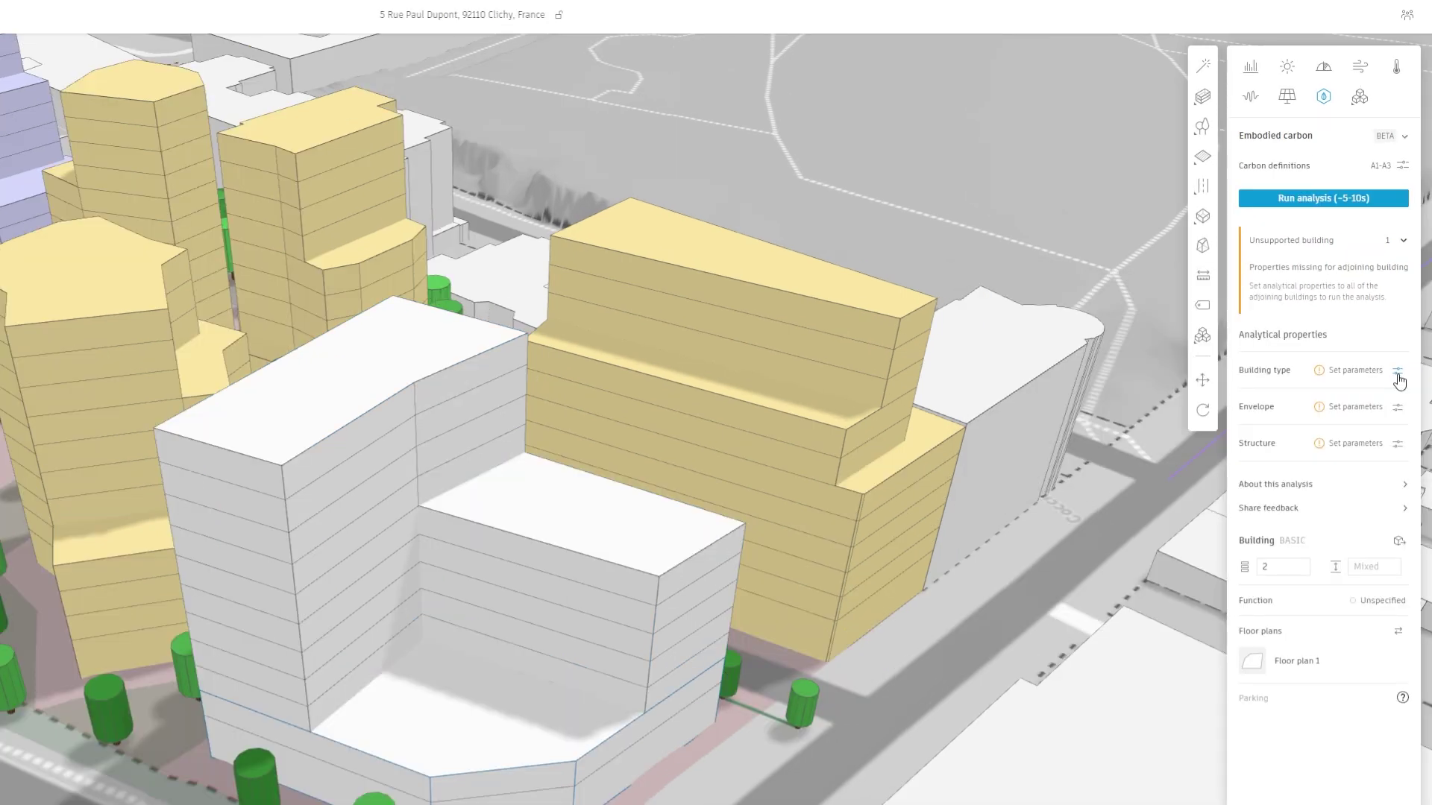
Make the podium Commercial, give both a Hybrid concrete-steel structure, and rerun the analysis
{"action": "left_click", "coordinate": [1397, 372]}
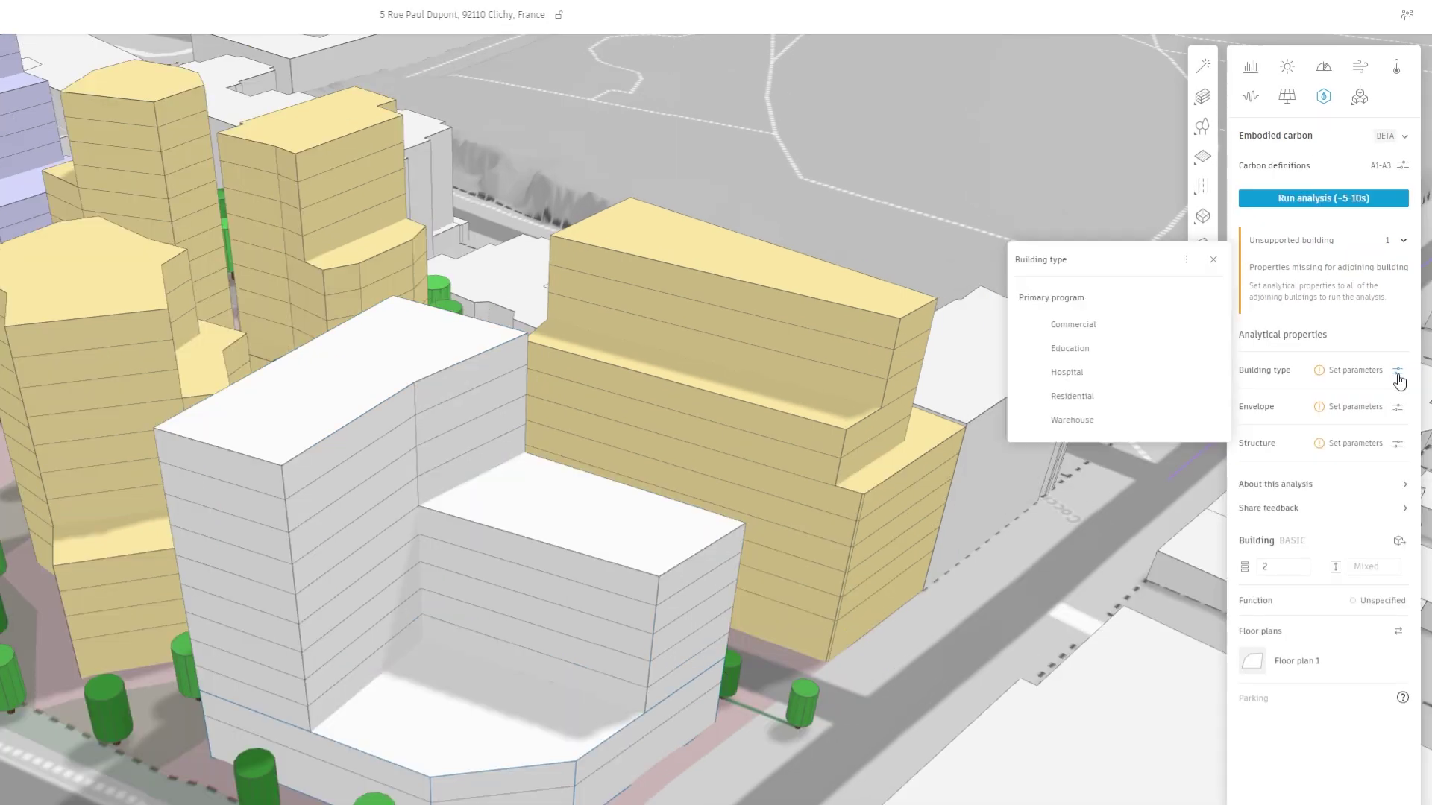
{"action": "left_click", "coordinate": [1132, 326]}
{"action": "left_click", "coordinate": [1397, 445]}
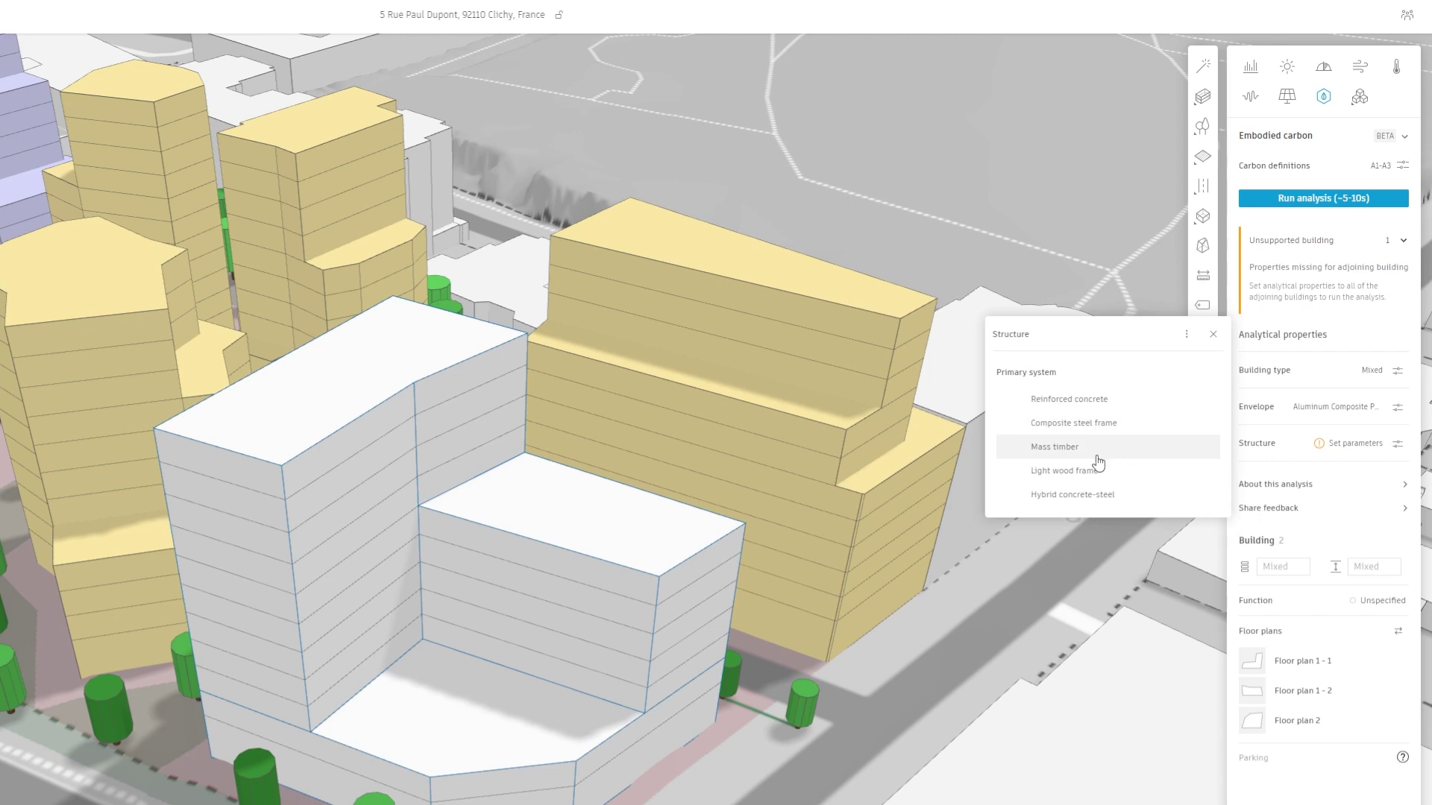
{"action": "left_click", "coordinate": [1068, 495]}
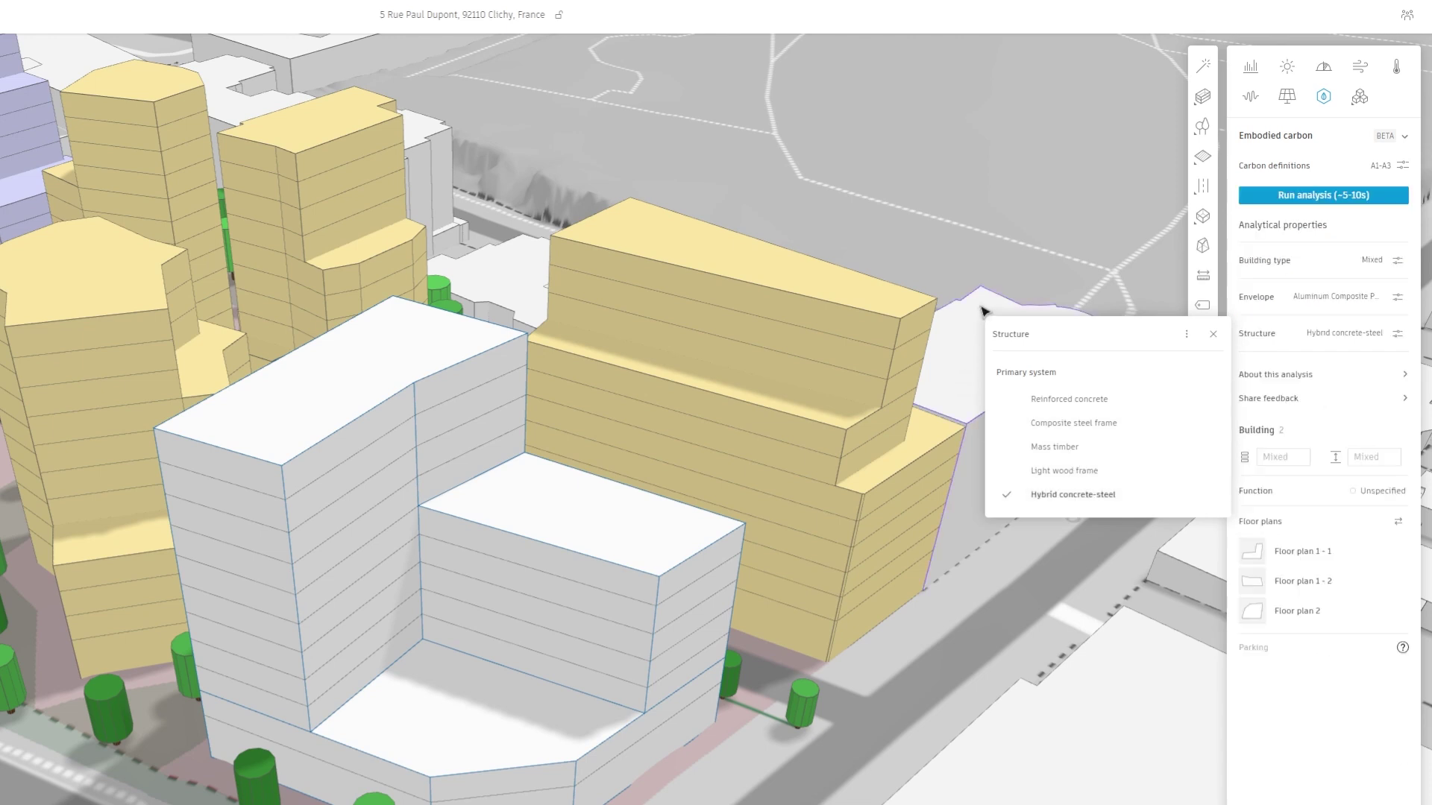
{"action": "left_click", "coordinate": [1031, 235]}
{"action": "left_click", "coordinate": [1284, 195]}
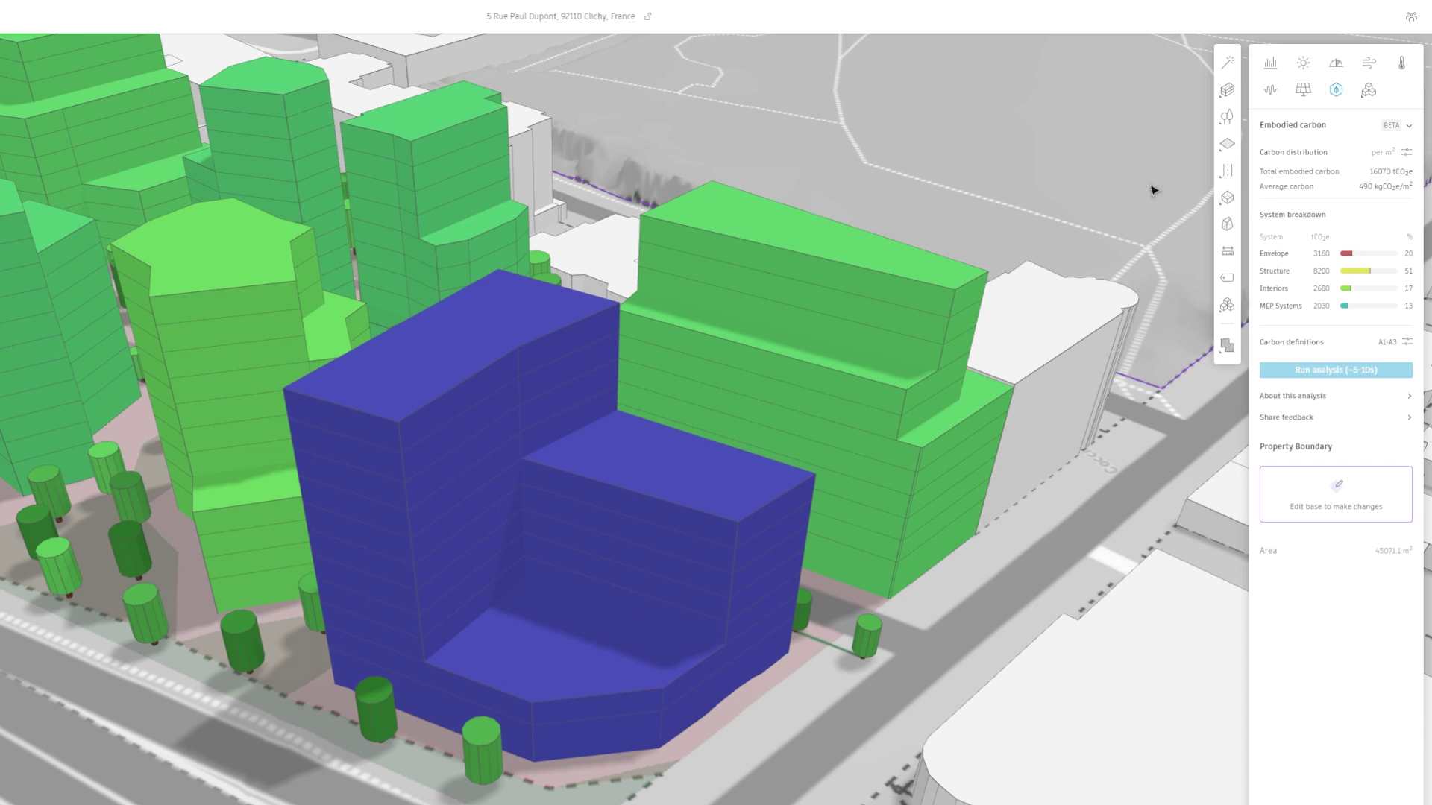
Select tower and podium together to show the combined ~4000 tCO2e breakdown, structure 2610 (65%)
{"action": "left_click", "coordinate": [549, 307]}
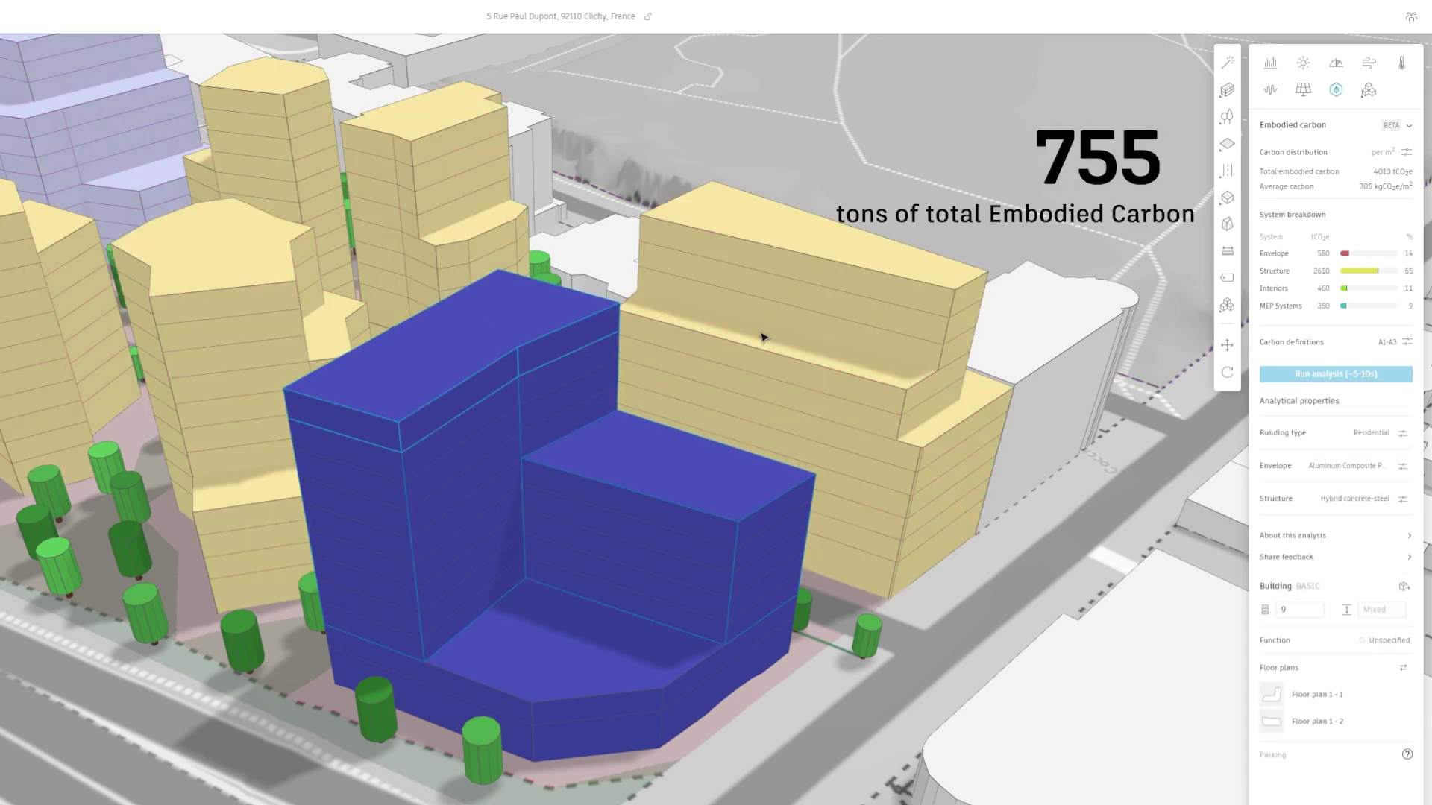
{"action": "left_click", "coordinate": [674, 650], "text": "shift"}
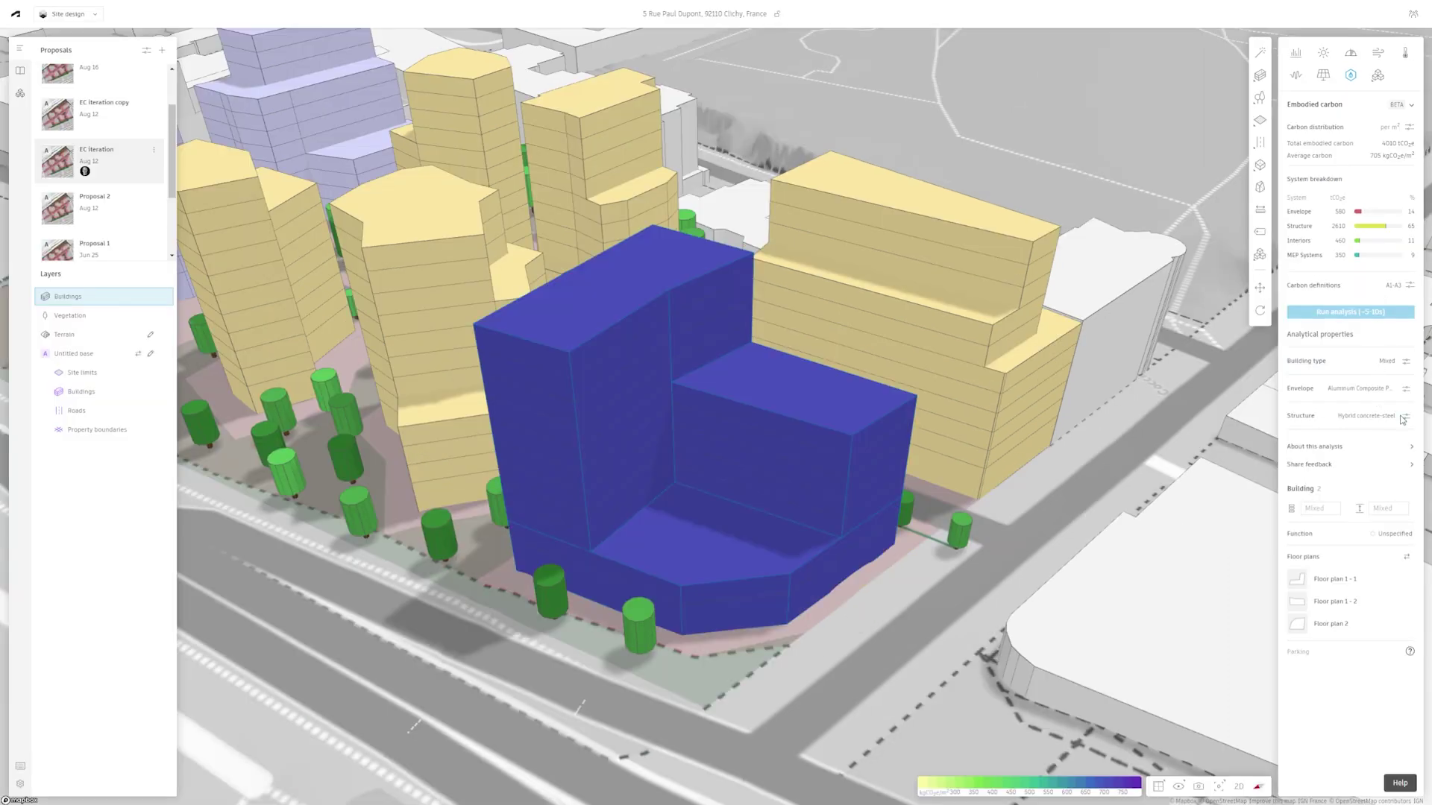
Change the structure to Mass timber, cutting structural carbon to 790 tCO2e, then select the podium alone
{"action": "left_click", "coordinate": [1404, 417]}
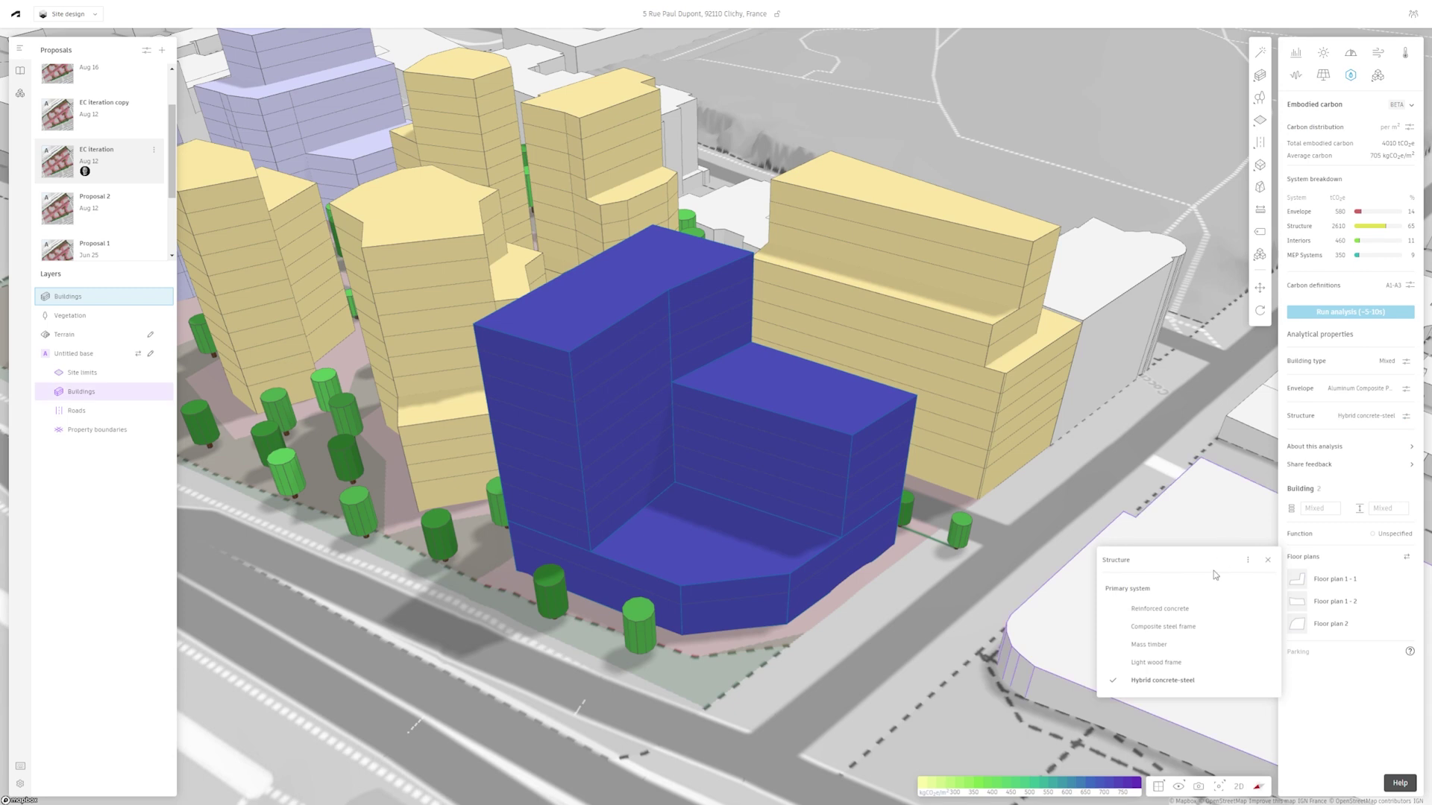
{"action": "left_click", "coordinate": [1161, 647]}
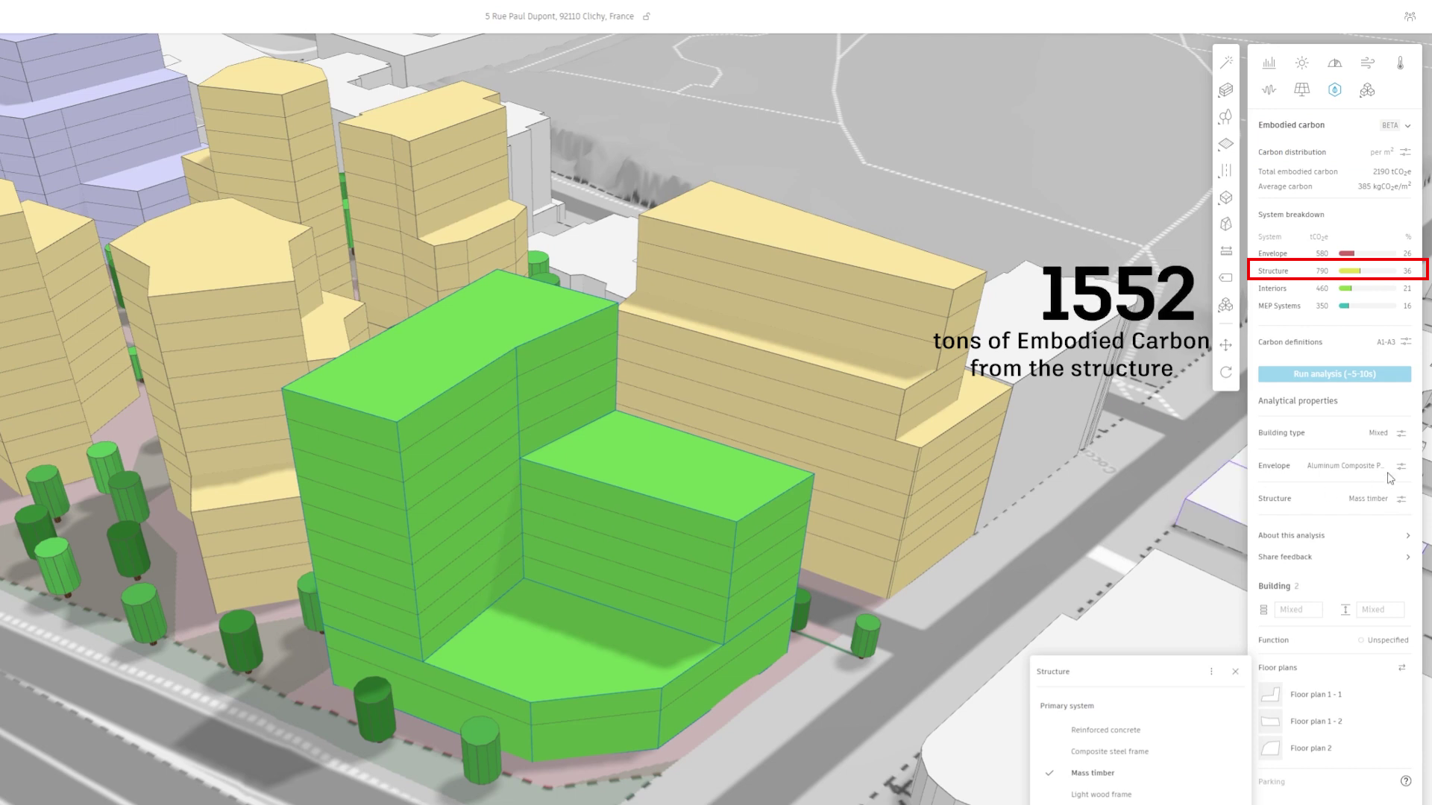
{"action": "left_click", "coordinate": [1334, 465]}
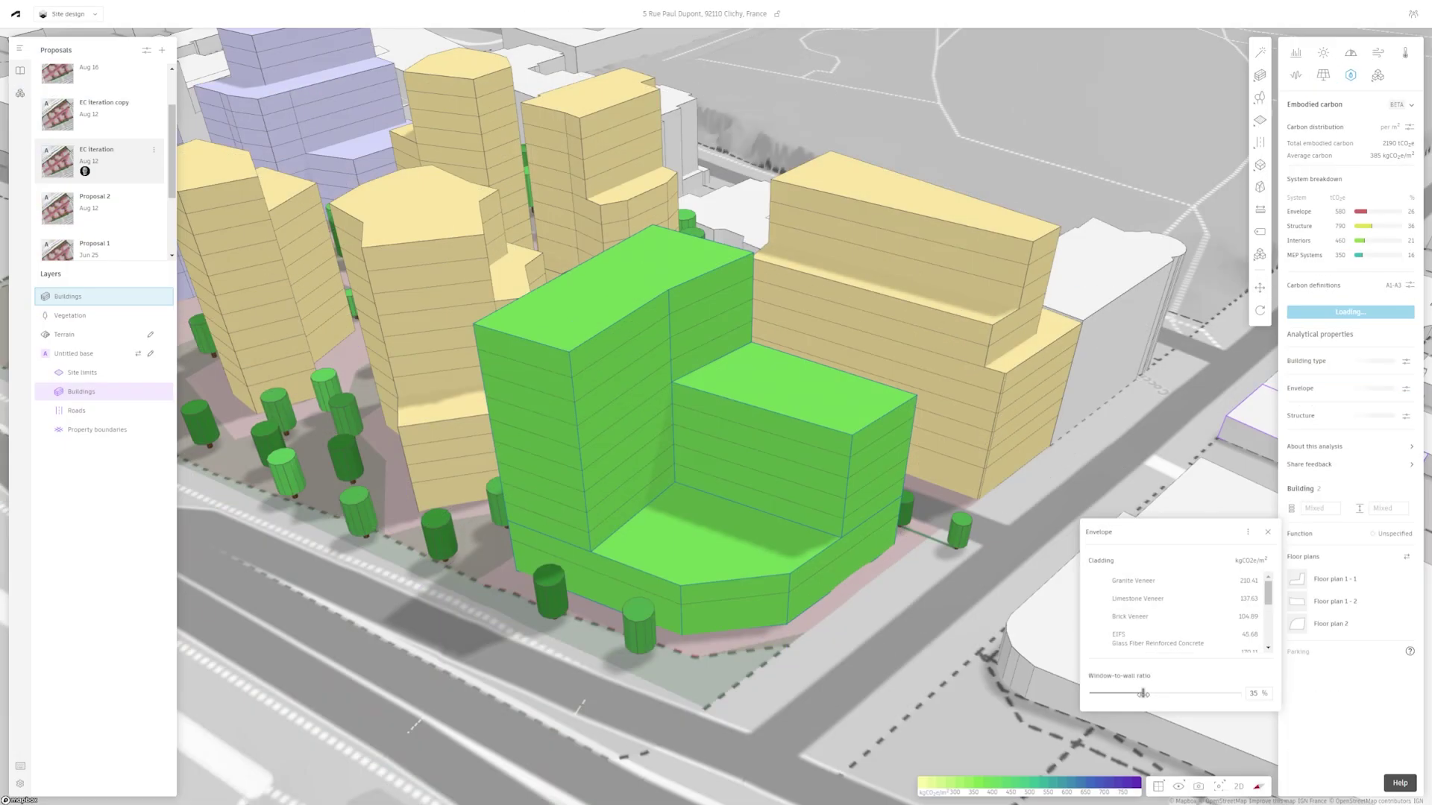
{"action": "left_click", "coordinate": [774, 546]}
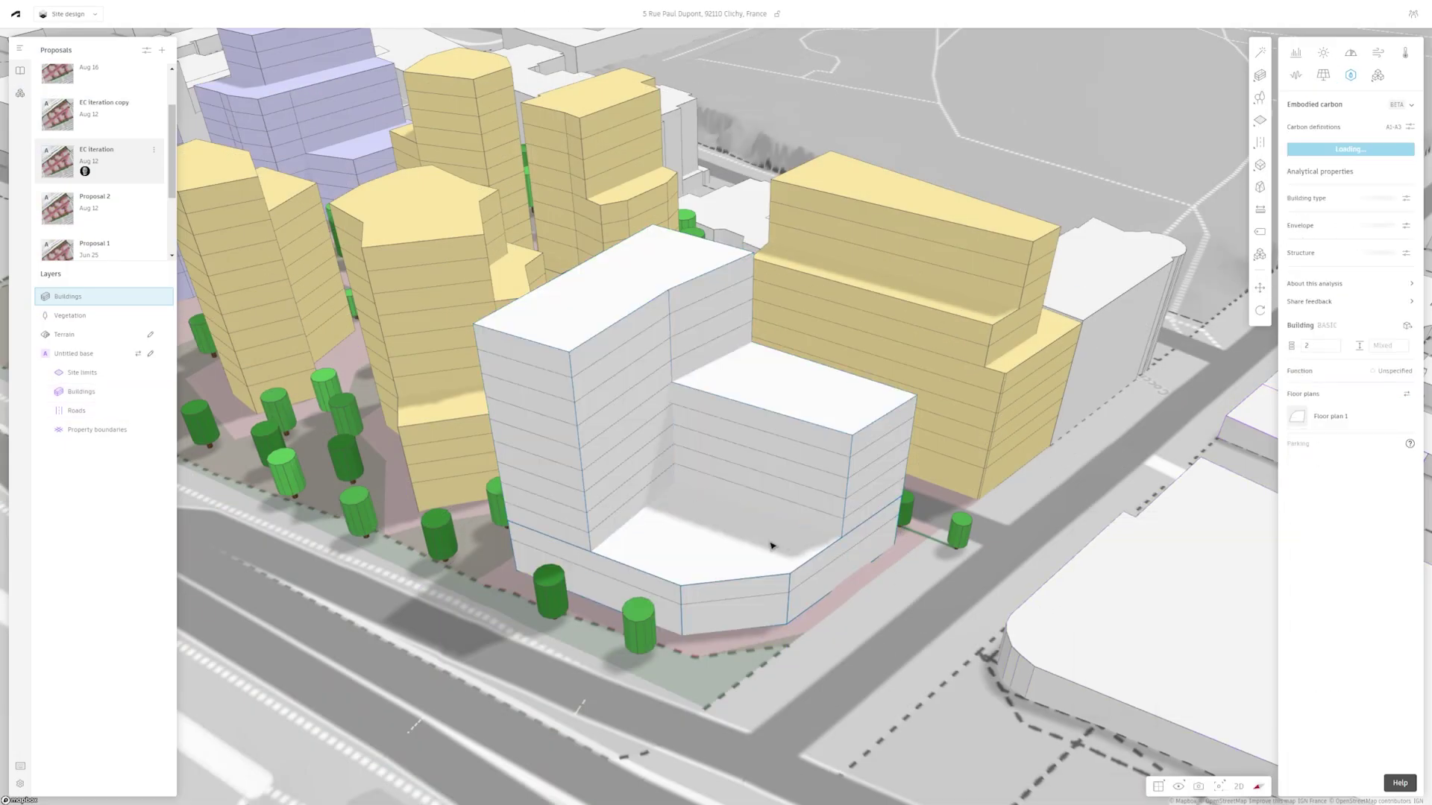
Give the podium a Reinforced concrete structure and select both buildings, totalling 2721 tons
{"action": "left_click", "coordinate": [1408, 255]}
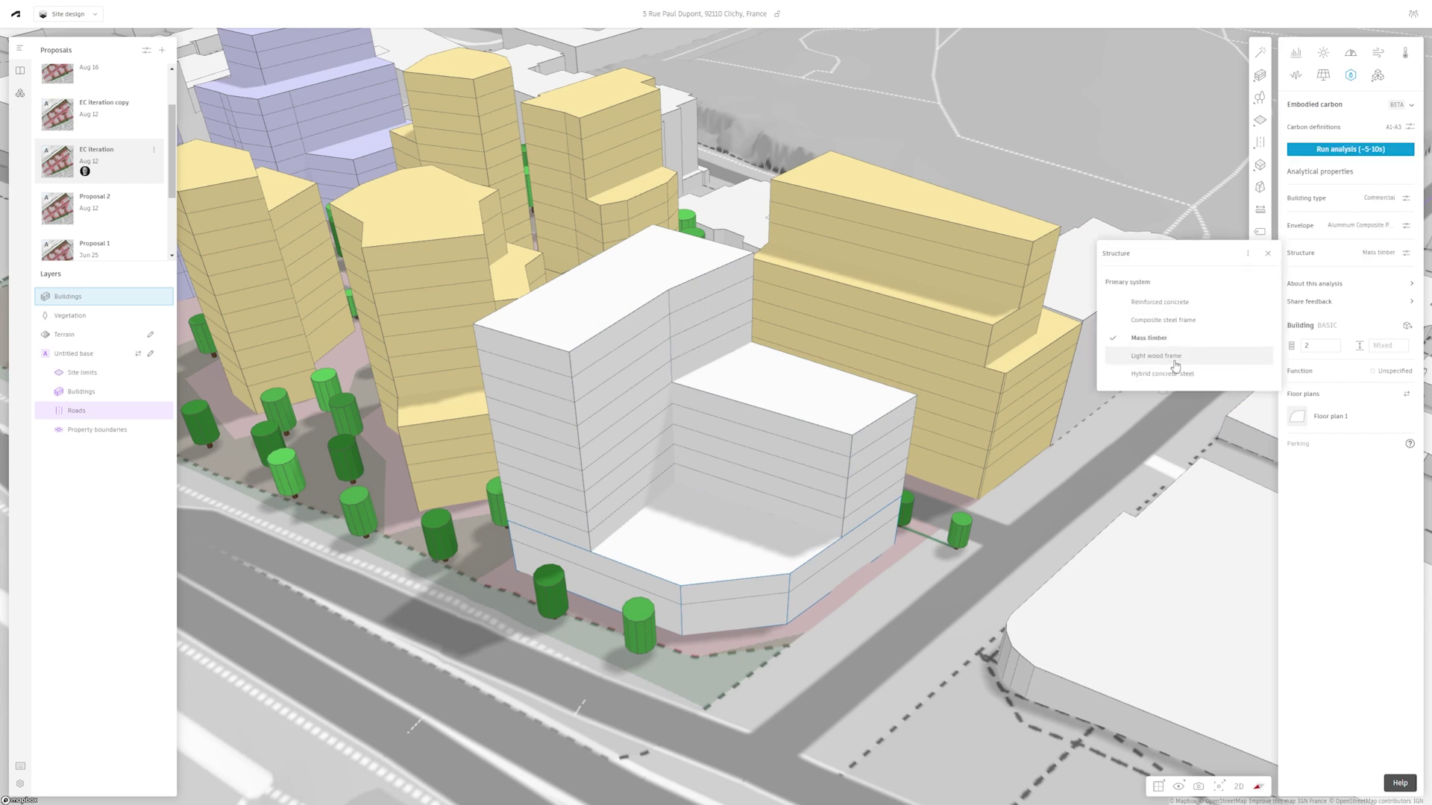
{"action": "left_click", "coordinate": [1175, 307]}
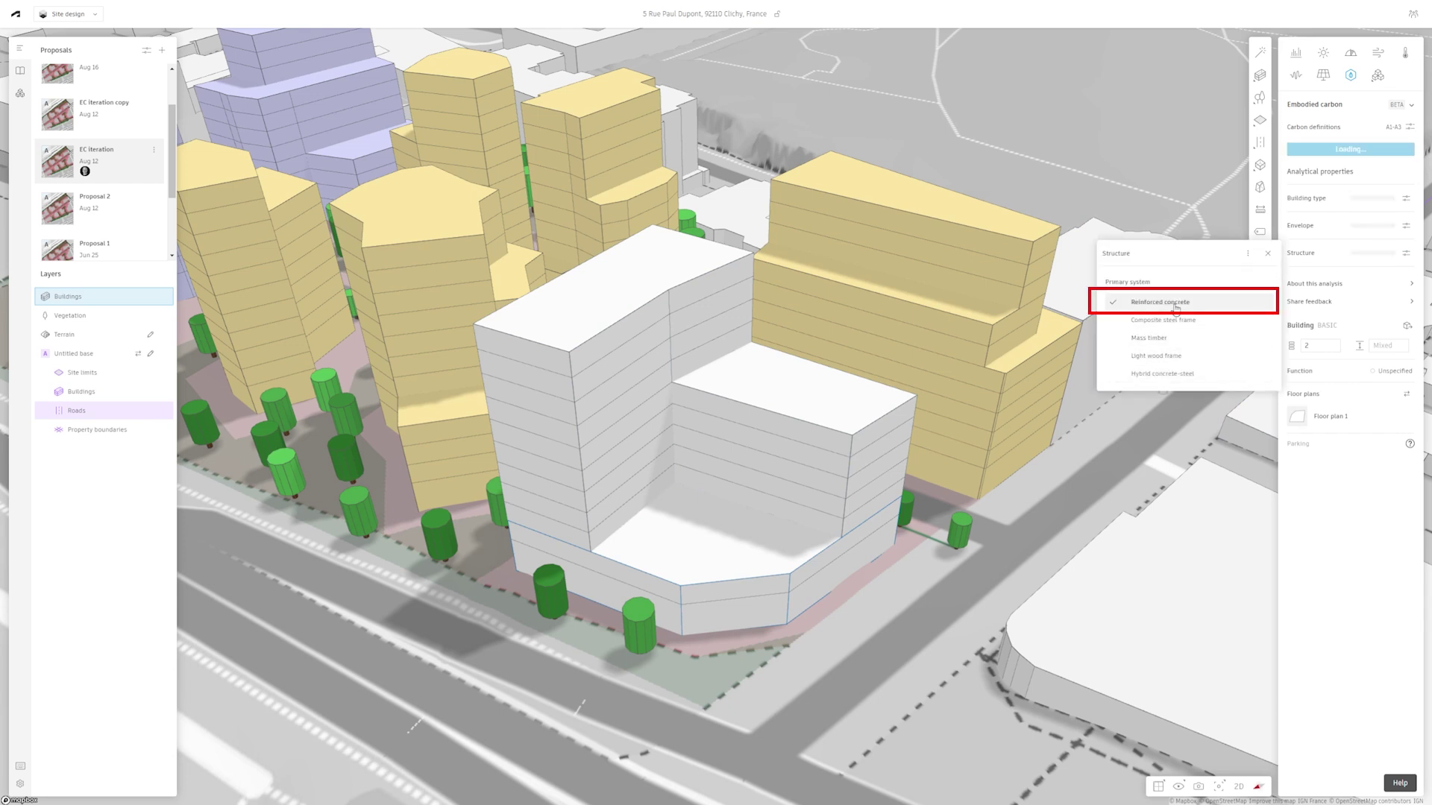
{"action": "left_click", "coordinate": [1267, 254]}
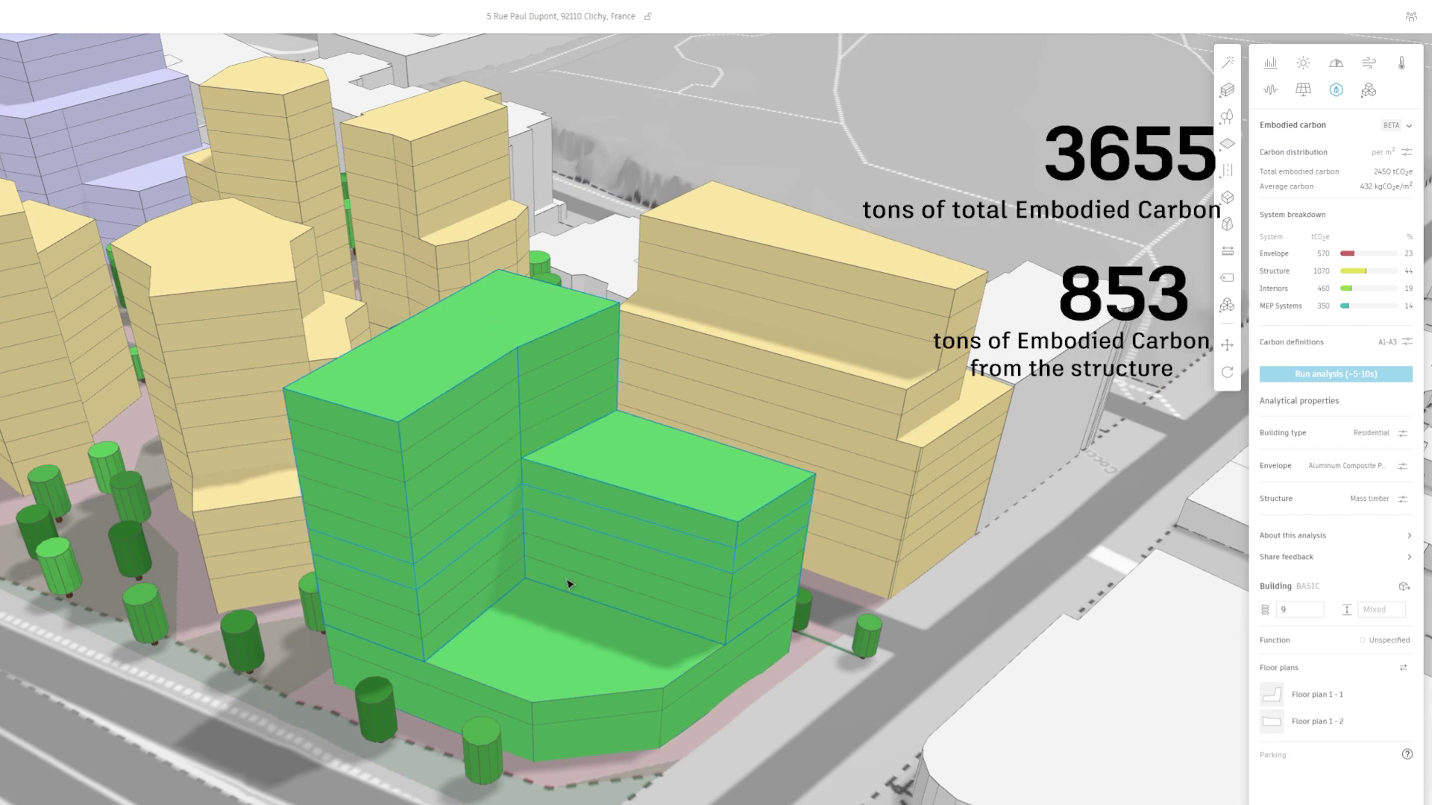
{"action": "left_click", "coordinate": [569, 585], "text": "shift"}
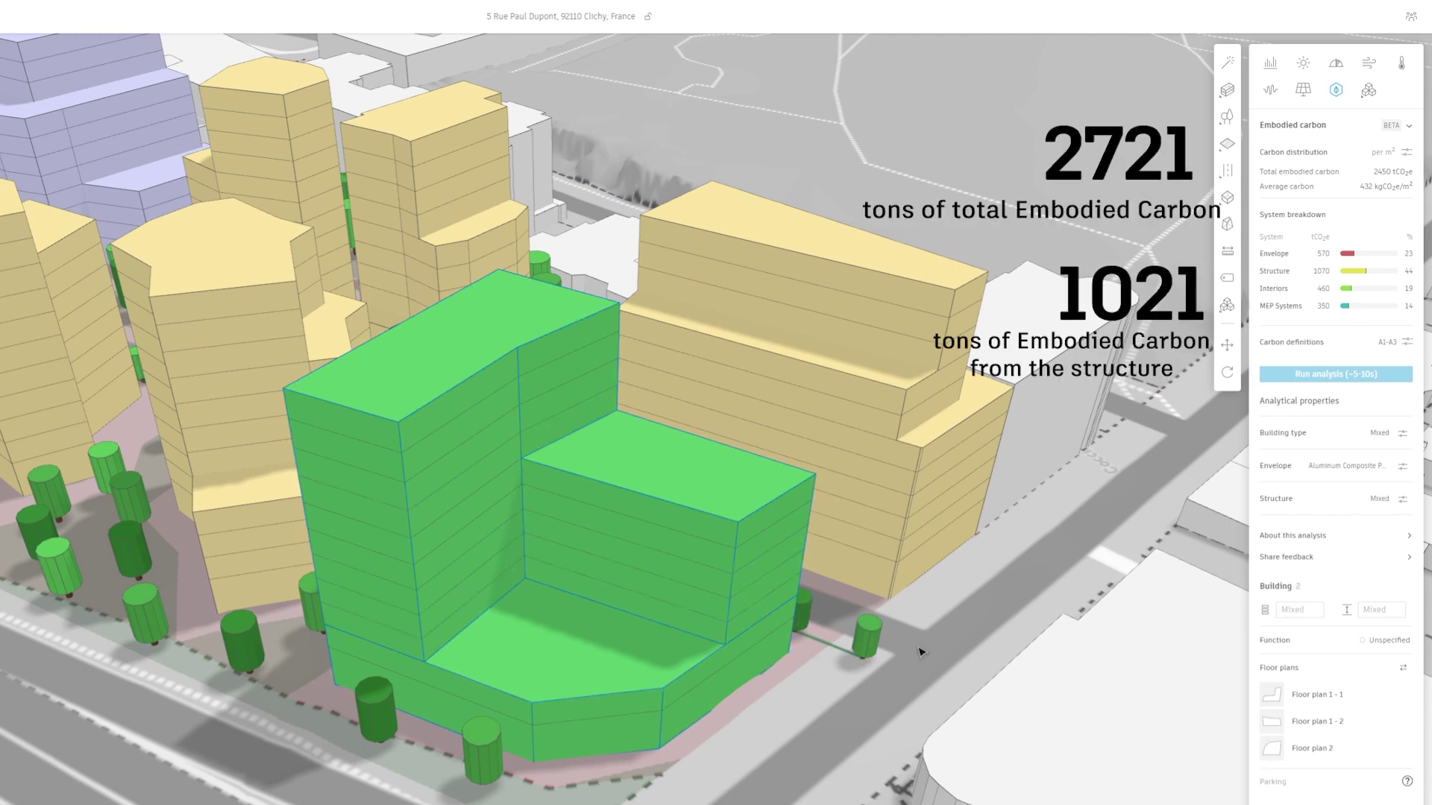